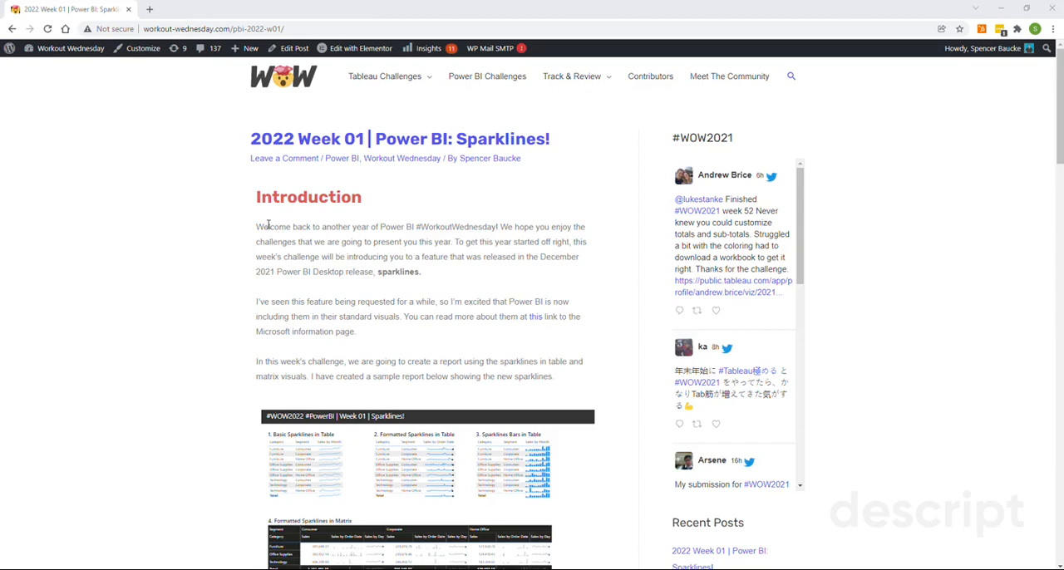
- Review the Week 01 Sparklines challenge page, from the introduction and sample report to the requirements list
scroll(268, 224, "down", 1)
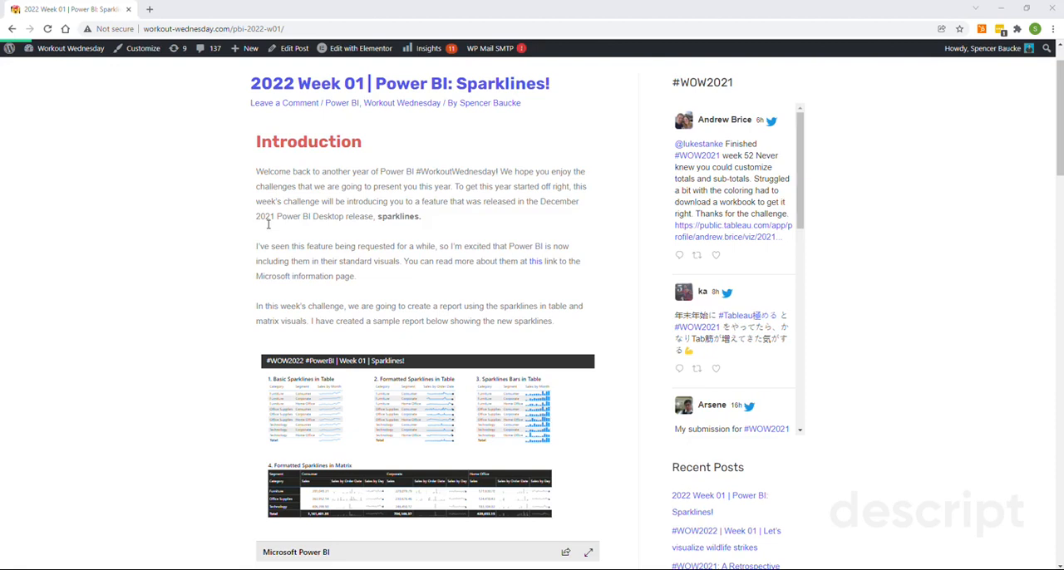
scroll(268, 224, "down", 1)
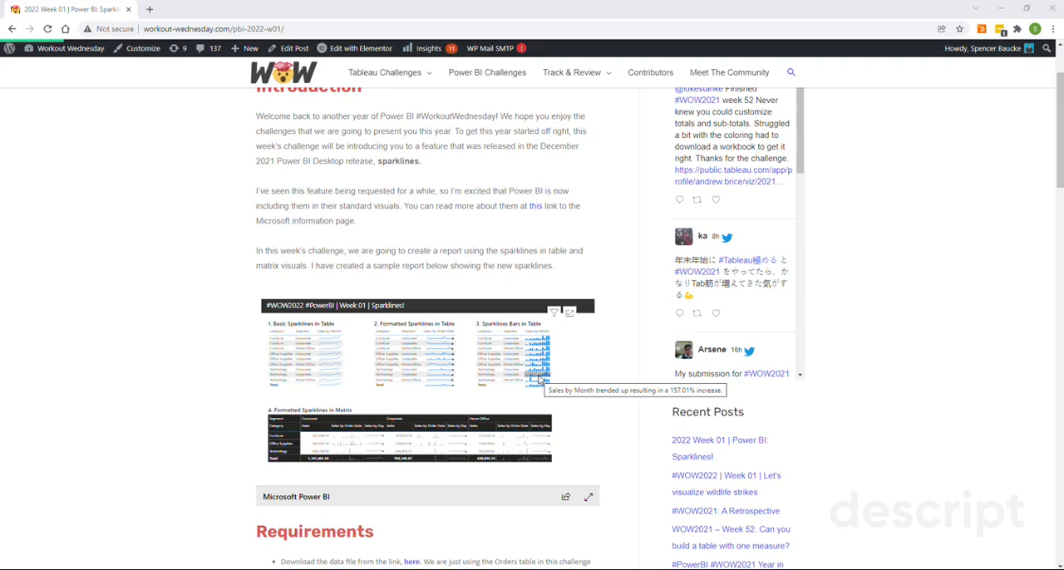
scroll(539, 379, "down", 1)
scroll(538, 380, "down", 3)
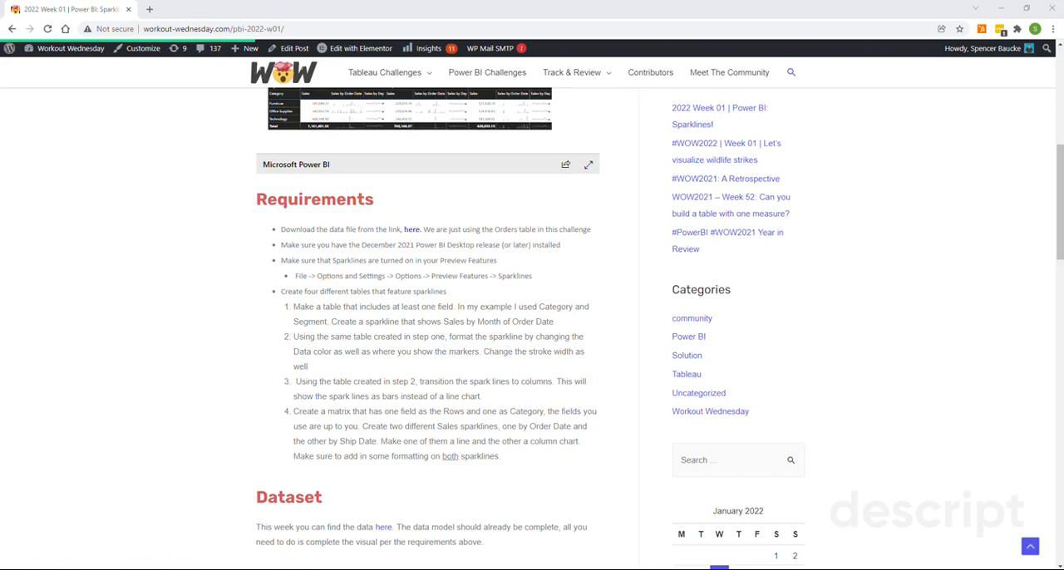
- Switch to Power BI Desktop and check in the preview feature options that Sparklines is enabled
key("alt+Tab")
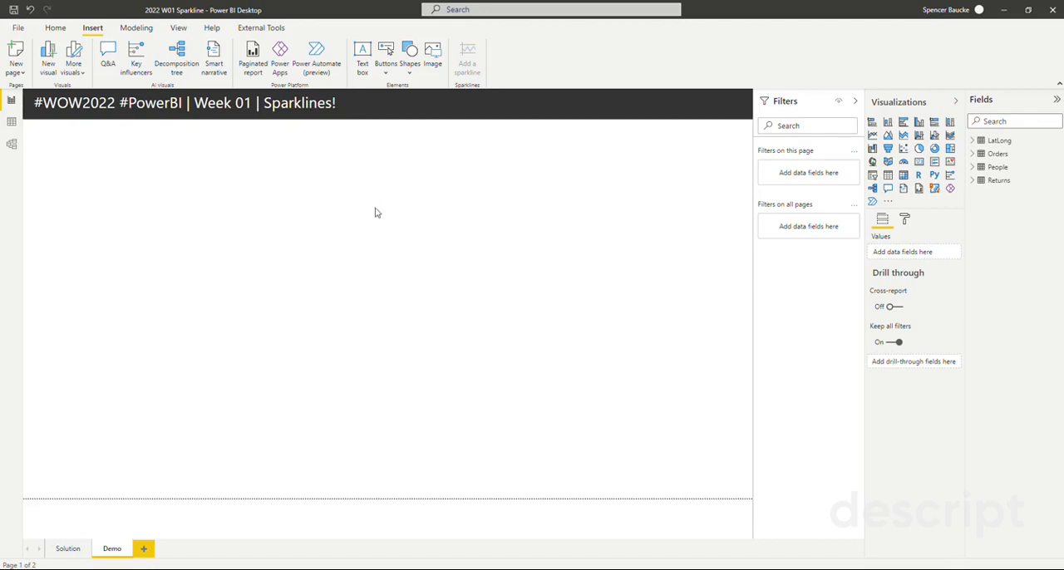
left_click(18, 28)
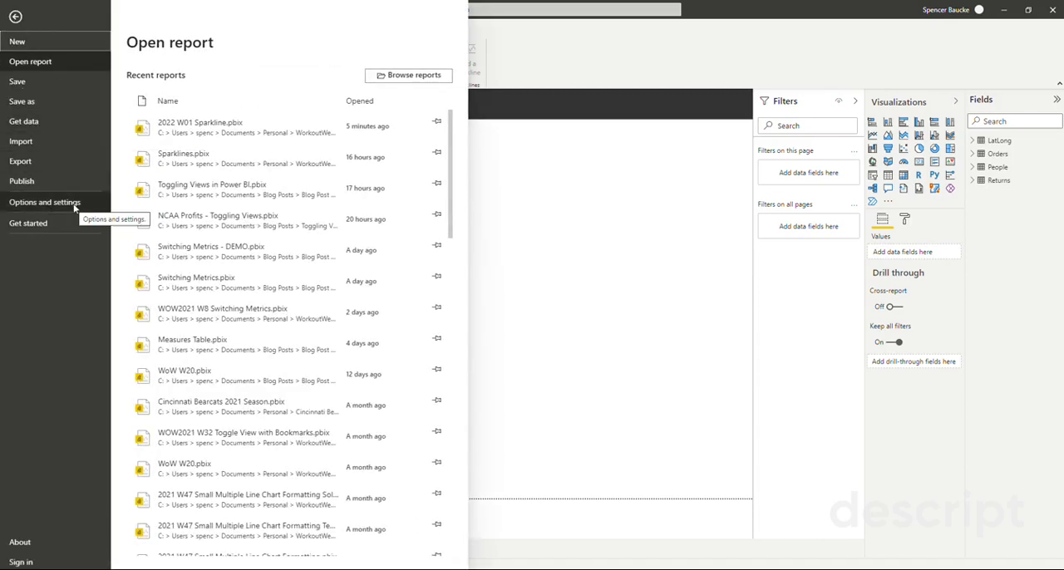
left_click(74, 204)
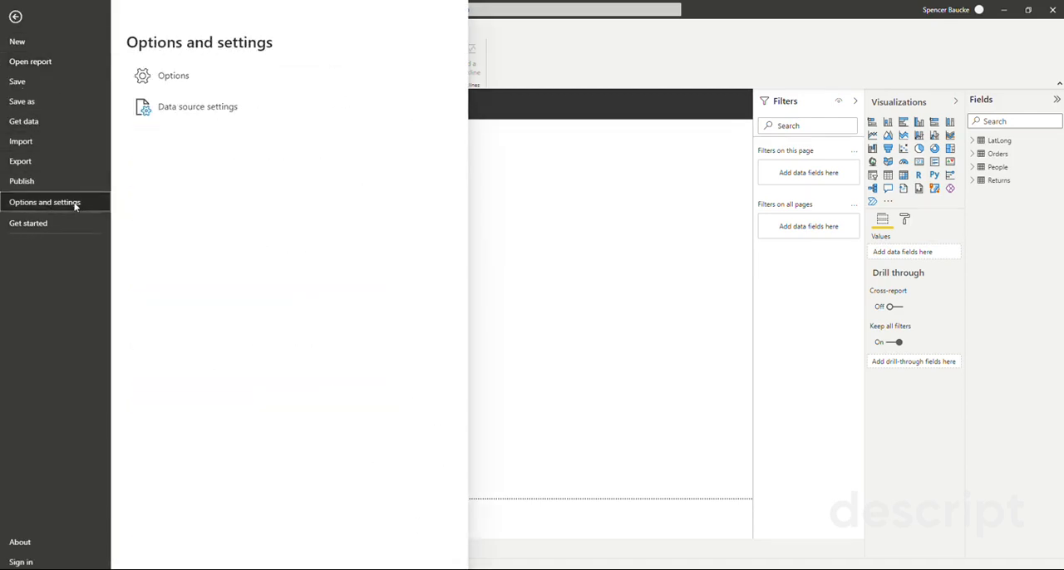
left_click(181, 77)
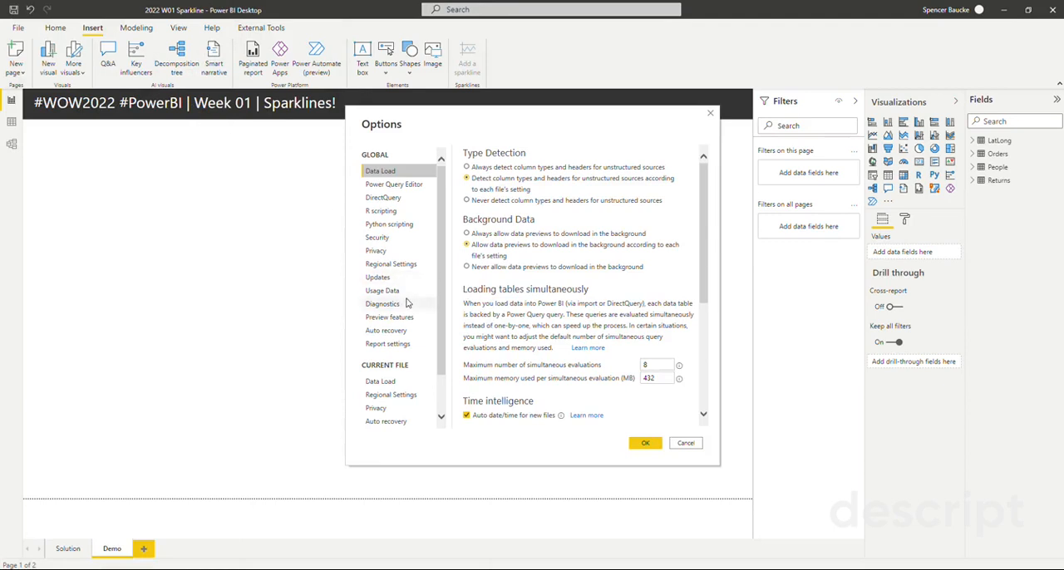
left_click(403, 318)
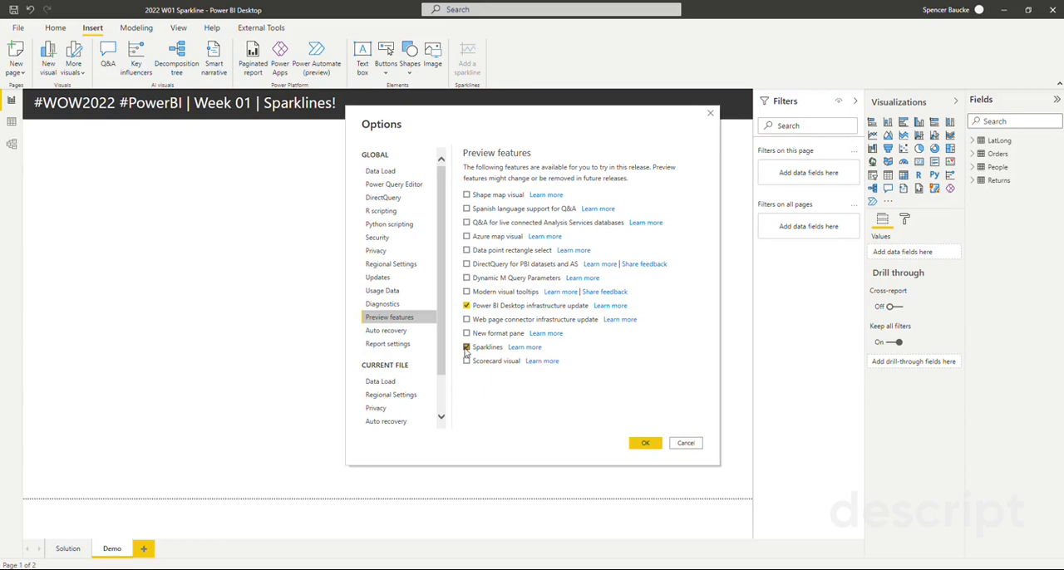
left_click(644, 445)
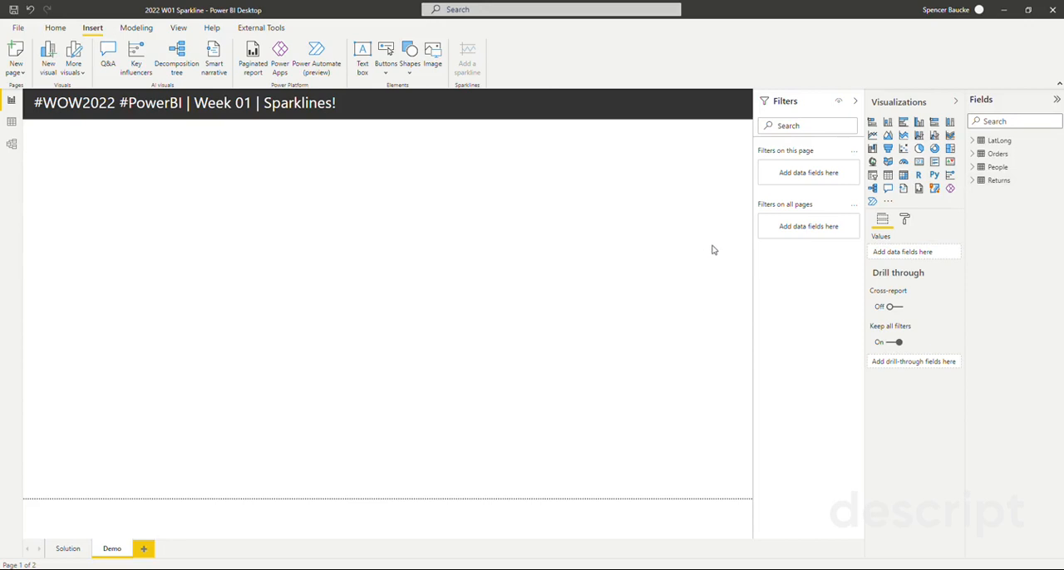
- Insert a table visual on the Demo page, narrow it to about a third of the page width and place it below the report title
left_click(888, 175)
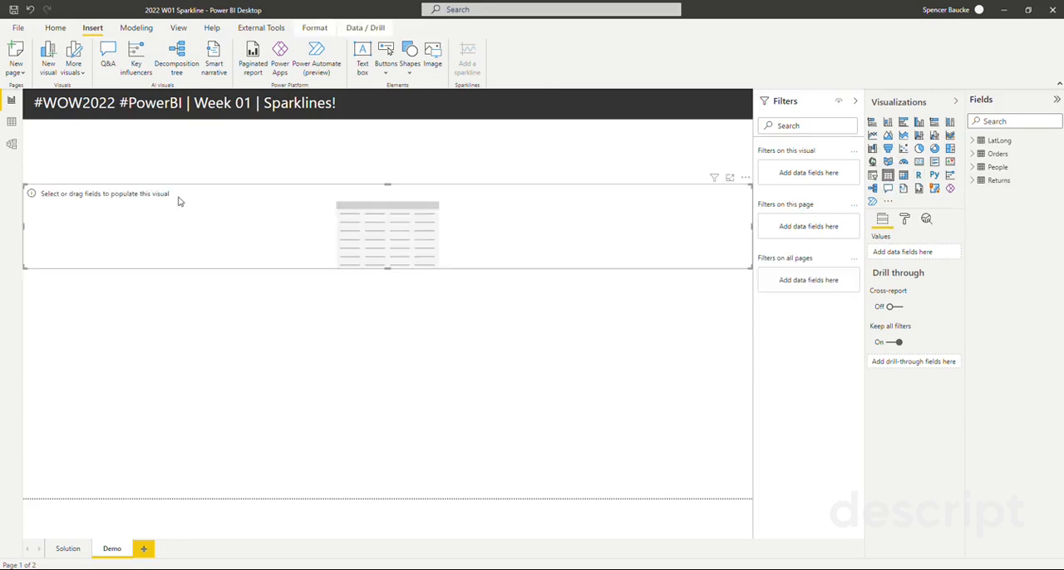
left_click_drag(751, 226, 245, 241)
left_click_drag(121, 235, 133, 202)
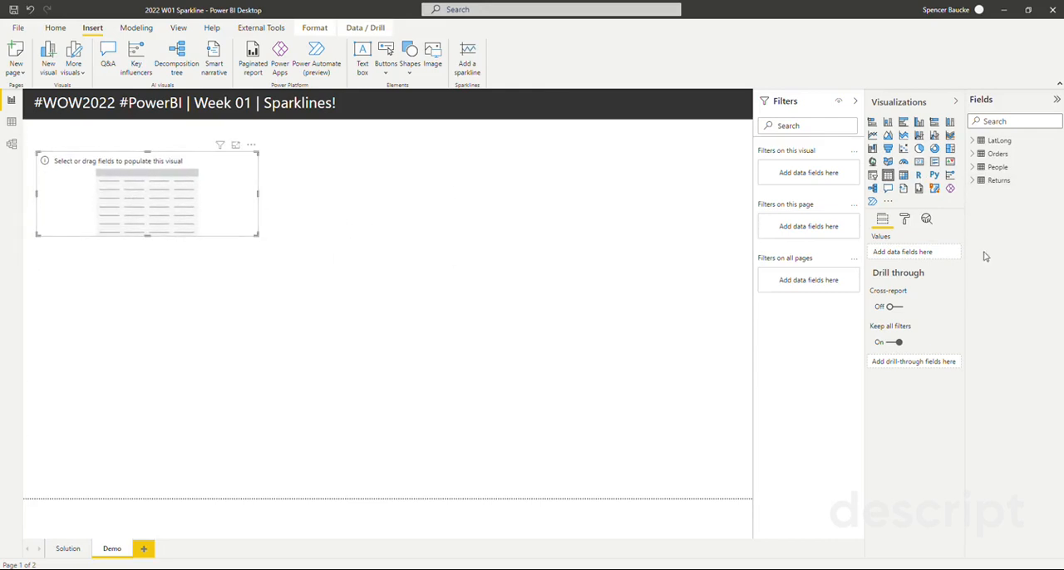
- Add the Segment and Category fields from Orders to the table and enlarge the visual to fit all rows
left_click(972, 154)
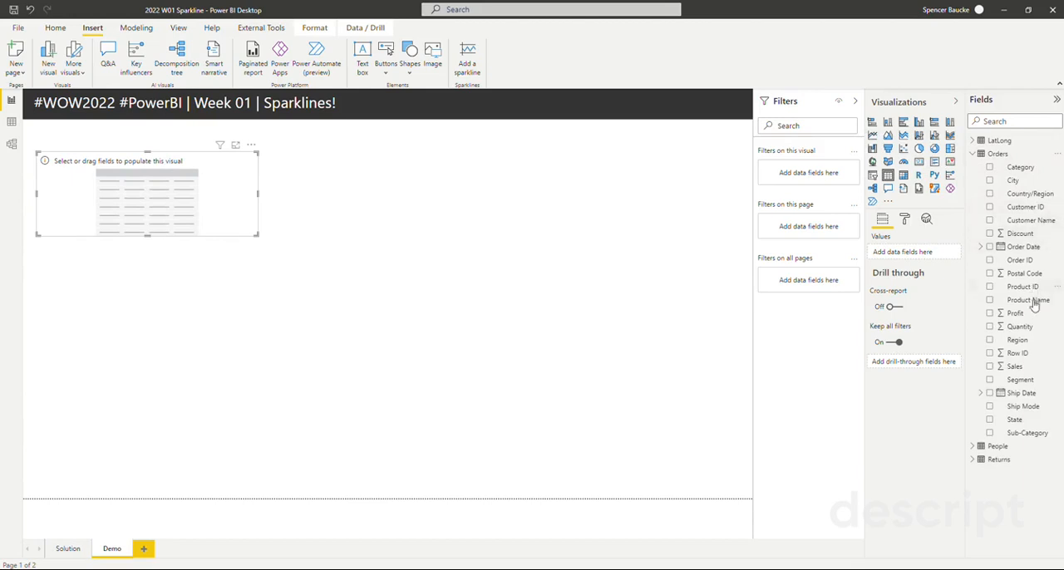
left_click_drag(1031, 382, 912, 252)
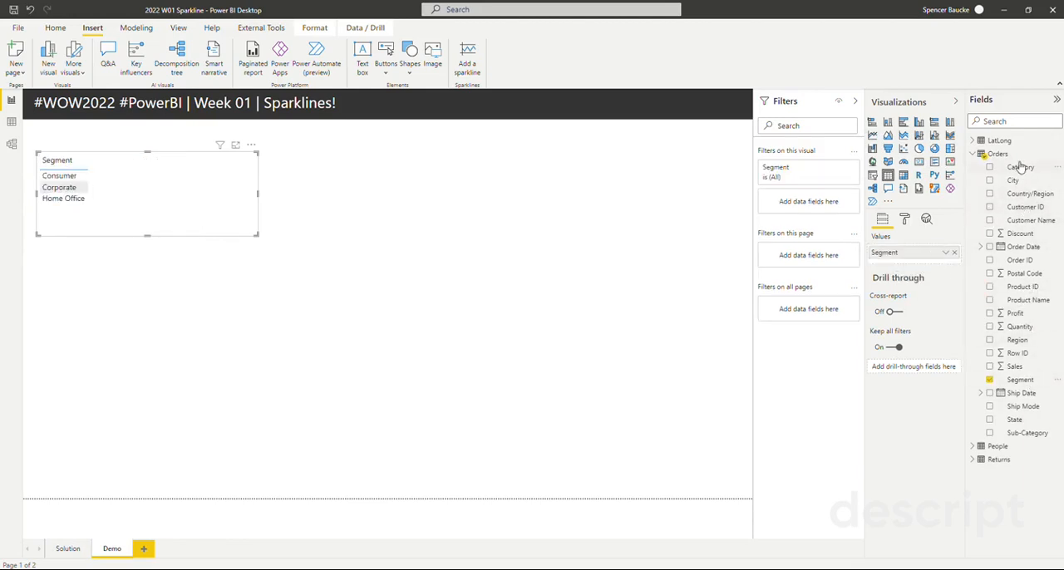
left_click_drag(947, 258, 949, 258)
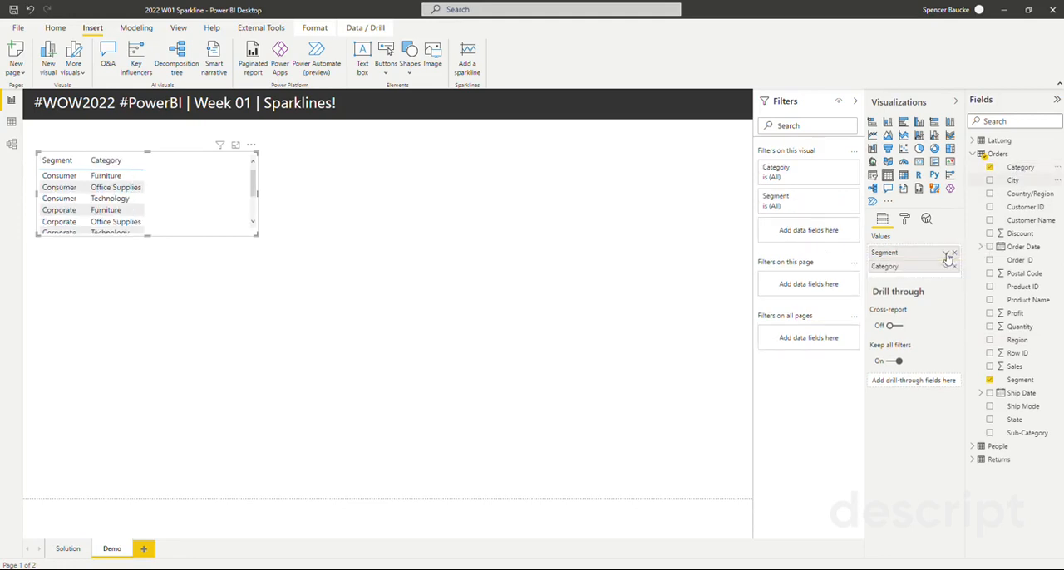
left_click_drag(256, 235, 269, 291)
left_click_drag(208, 248, 204, 236)
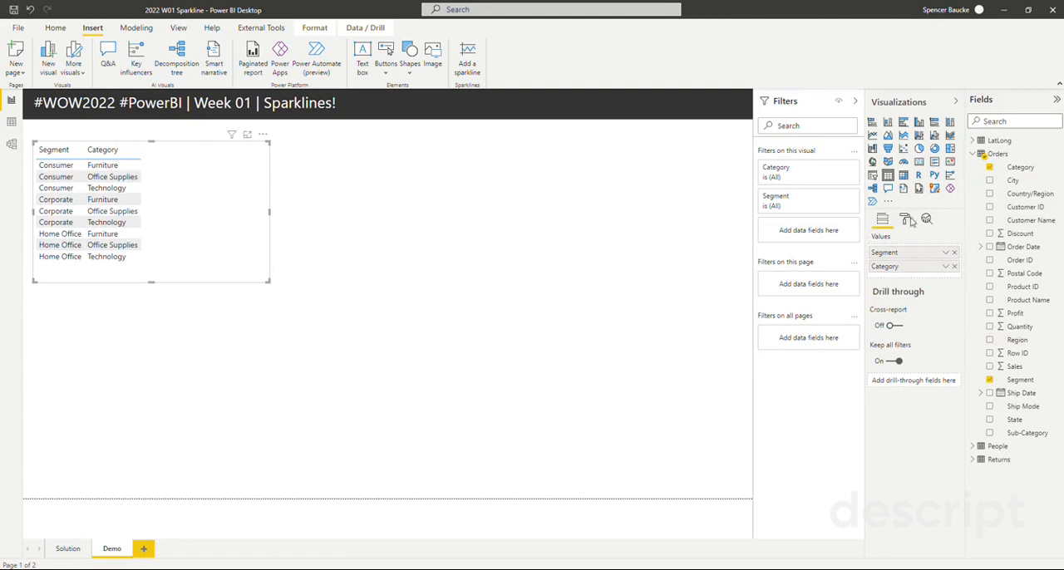
- Turn on the table's title and set its text to "1. Table Sparklines"
left_click(907, 220)
left_click(934, 422)
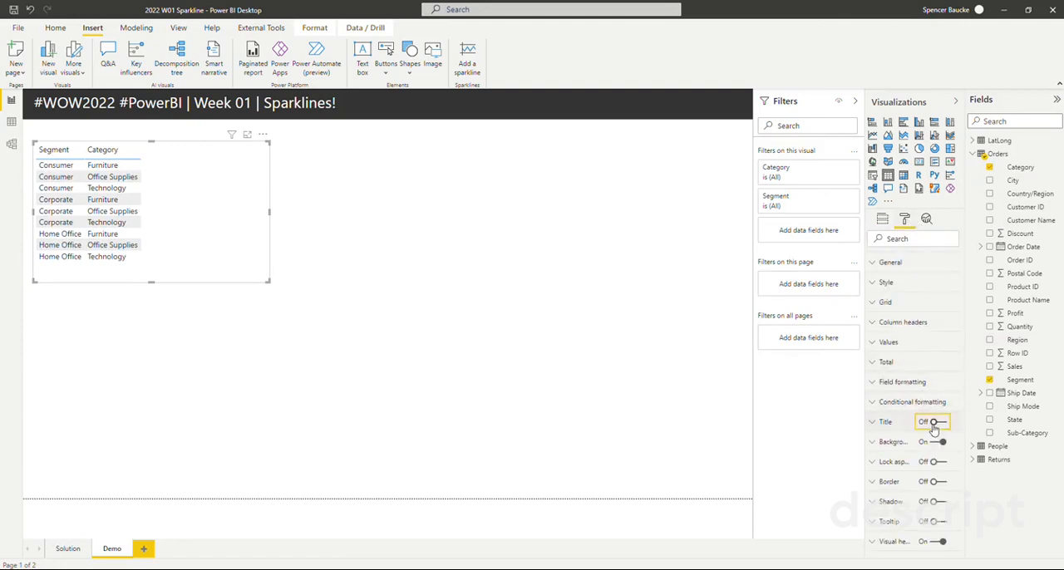
left_click(885, 424)
left_click(890, 453)
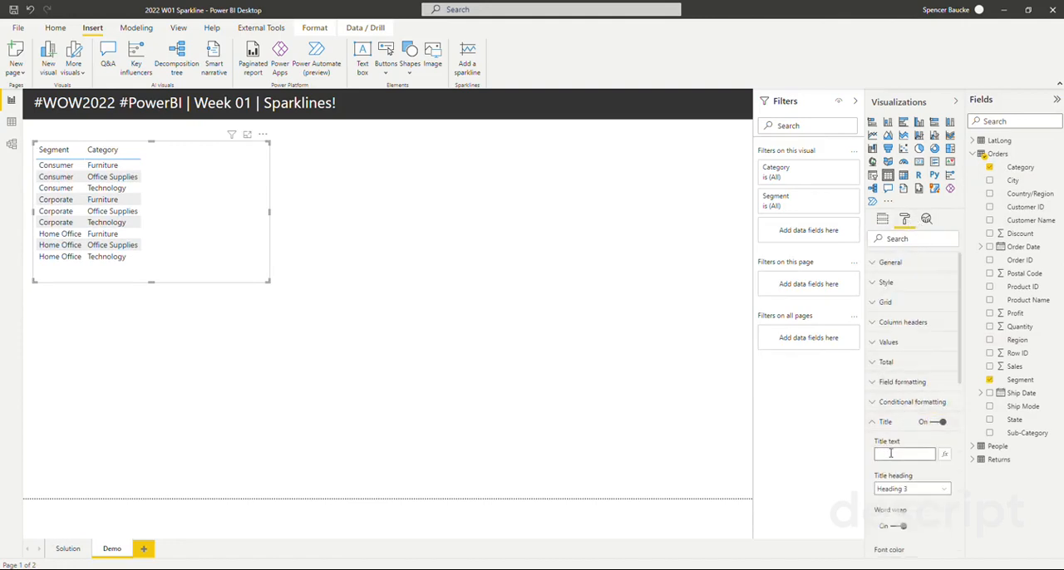
type("1.")
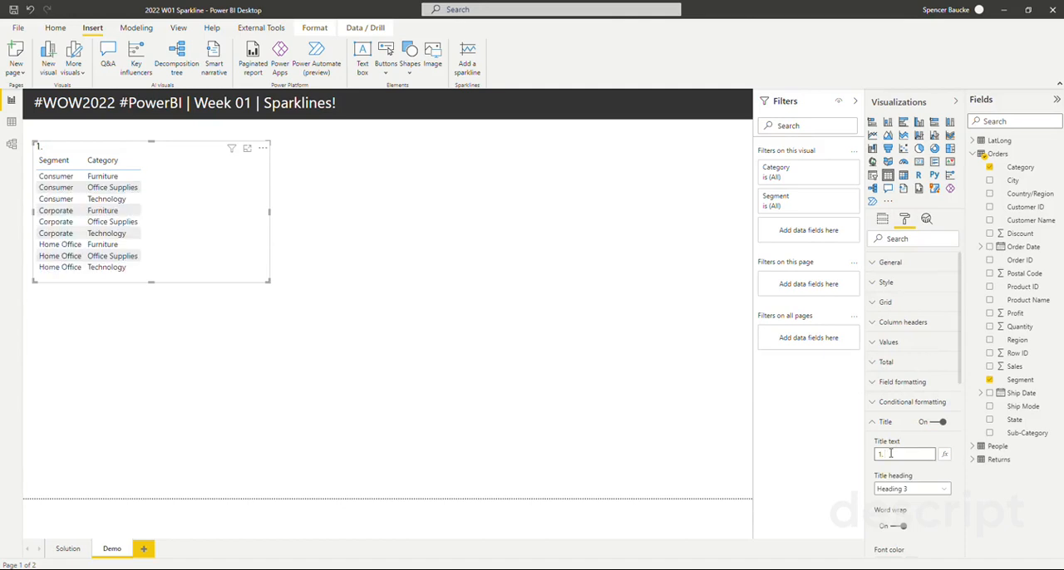
type(" Table Sparklines")
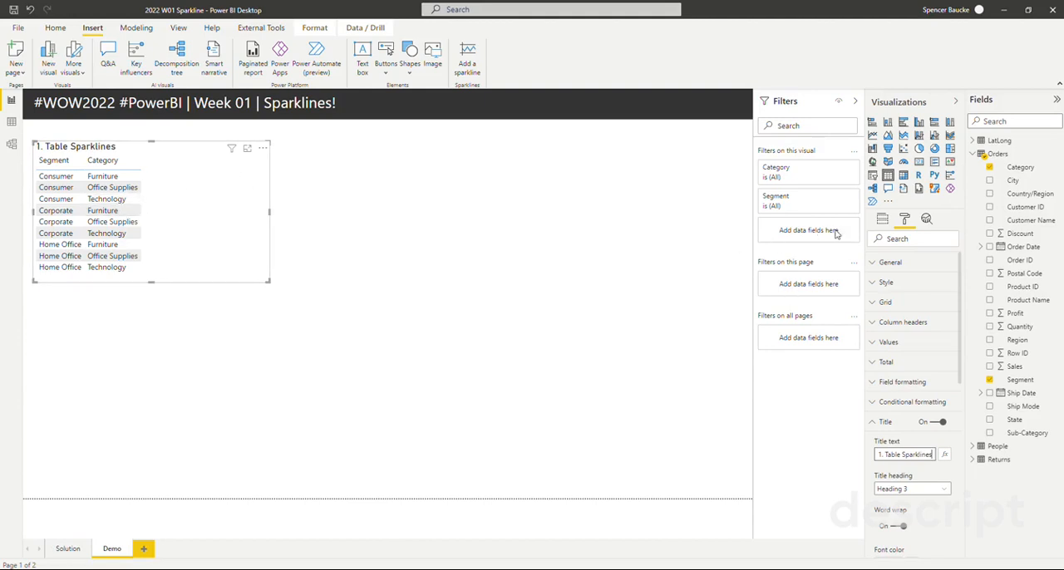
- Add the Sales field to the table values after Category and enlarge the visual to fit all rows and the total
left_click(882, 220)
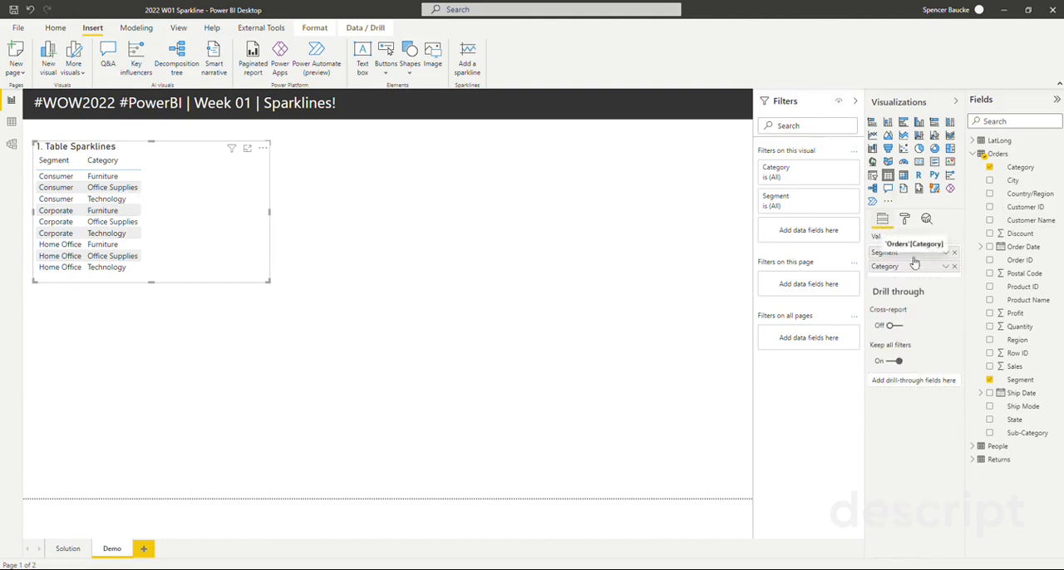
left_click_drag(1030, 368, 947, 276)
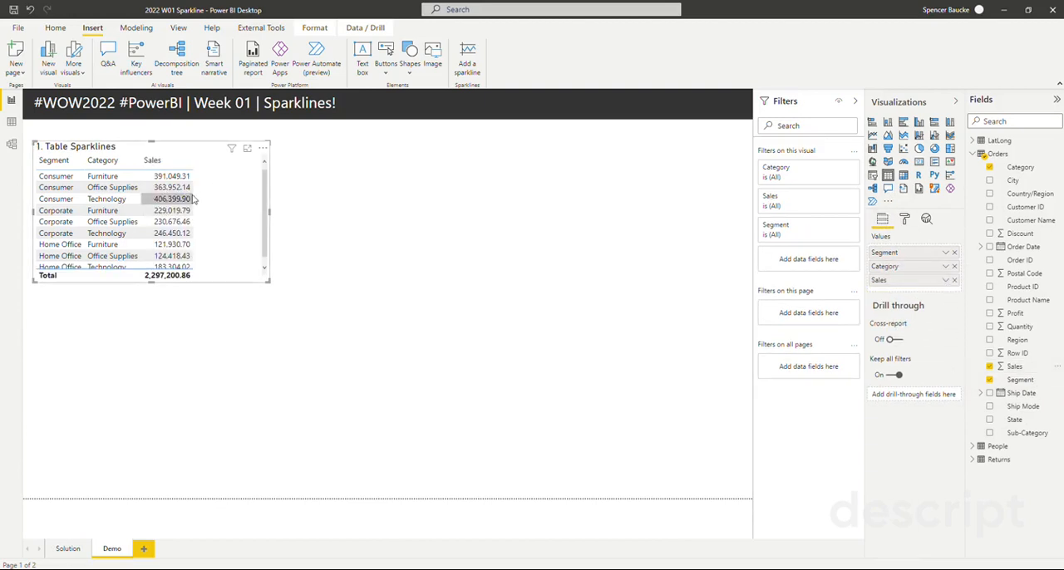
left_click_drag(271, 281, 280, 306)
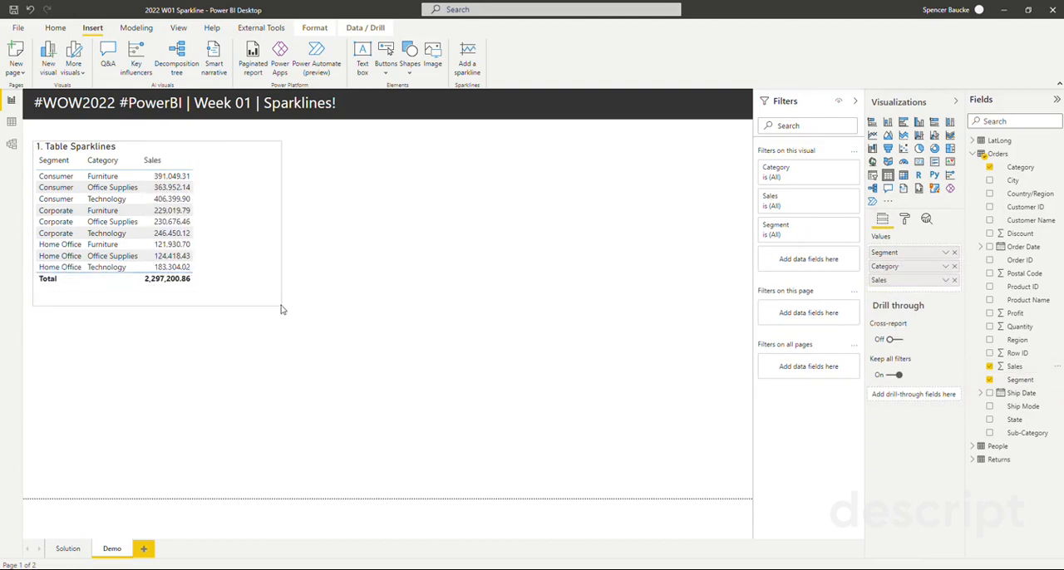
- Add a sparkline of summed Sales by the Month level of Order Date to the table and make the visual slightly taller
left_click(945, 280)
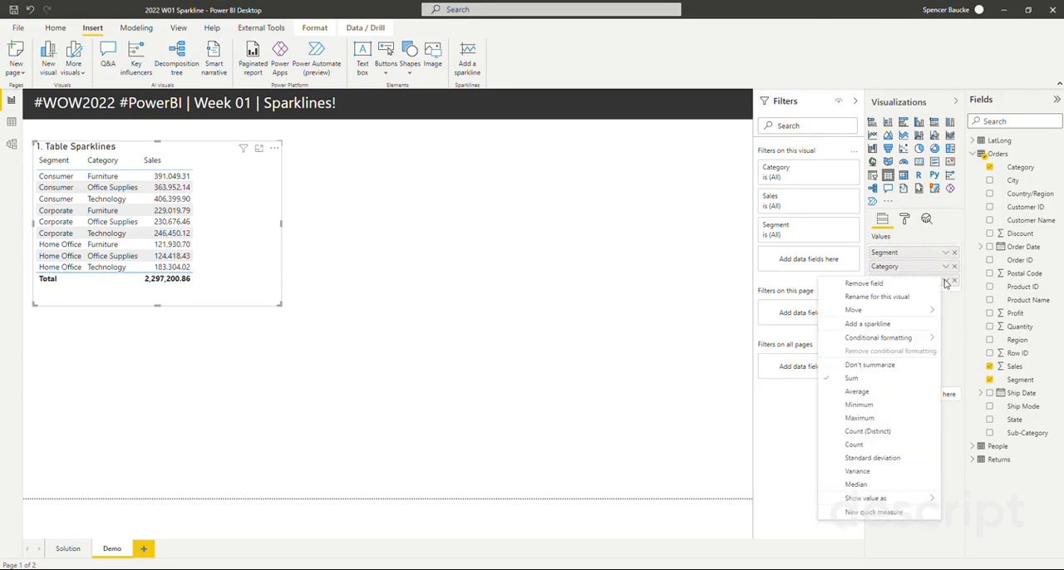
left_click(959, 304)
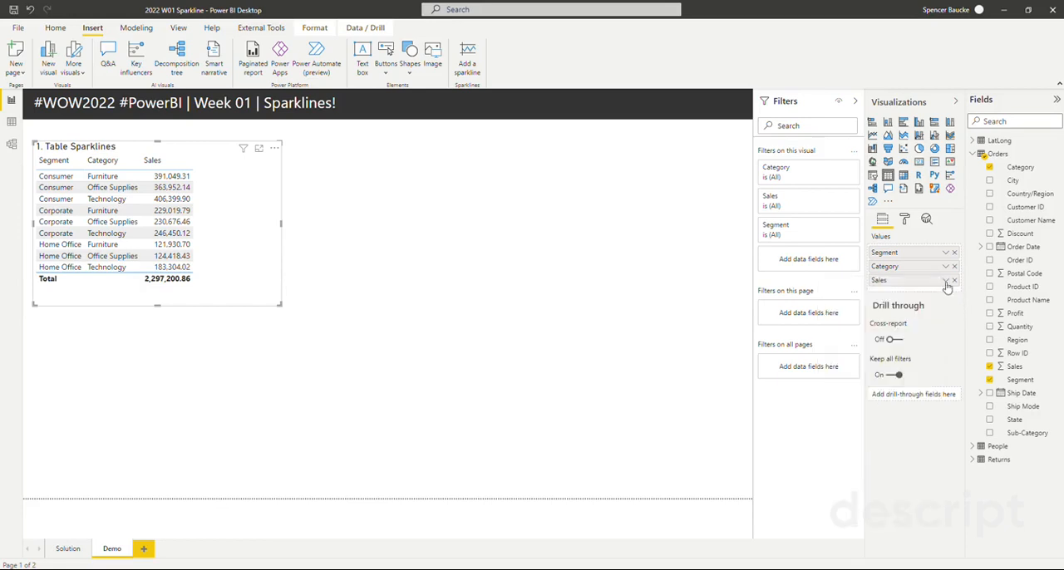
left_click(946, 282)
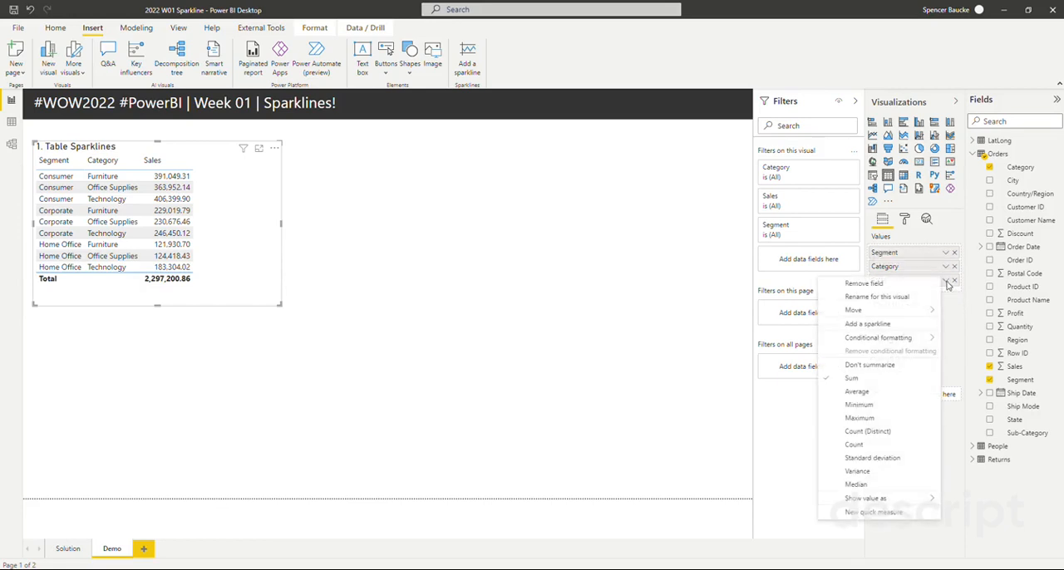
left_click(899, 326)
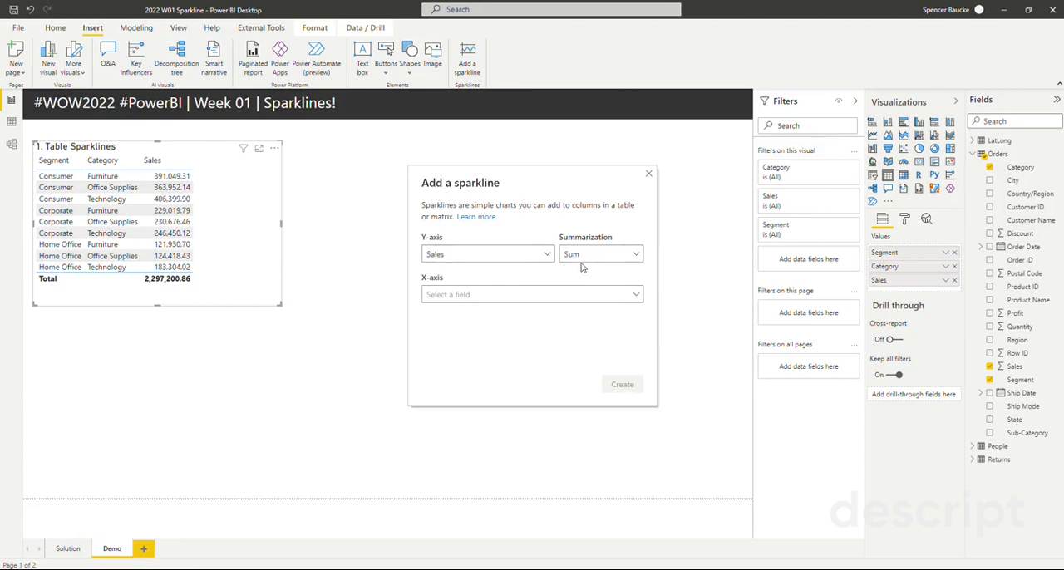
left_click(496, 296)
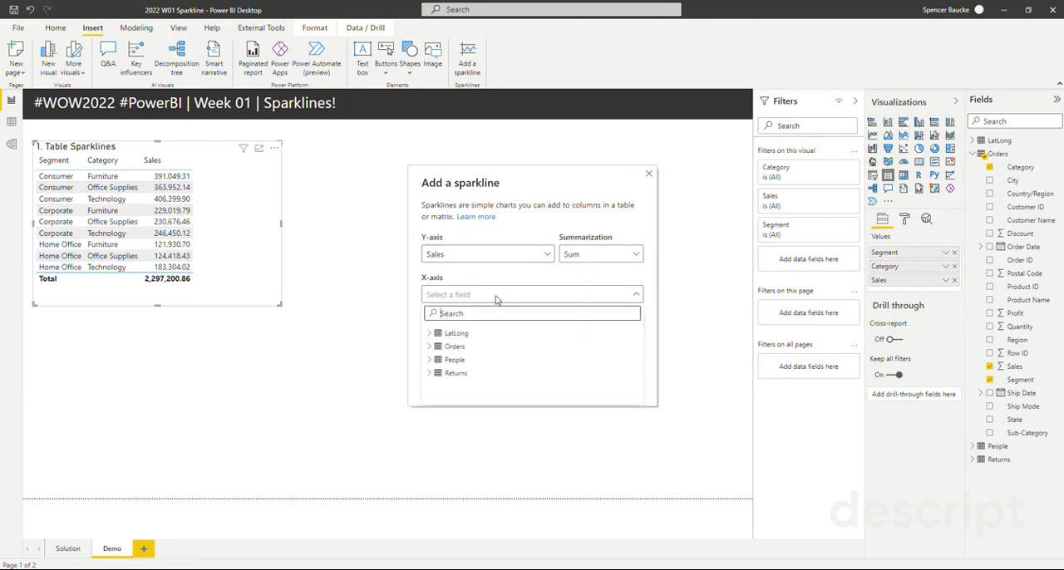
left_click(429, 348)
scroll(507, 364, "down", 1)
scroll(507, 364, "down", 5)
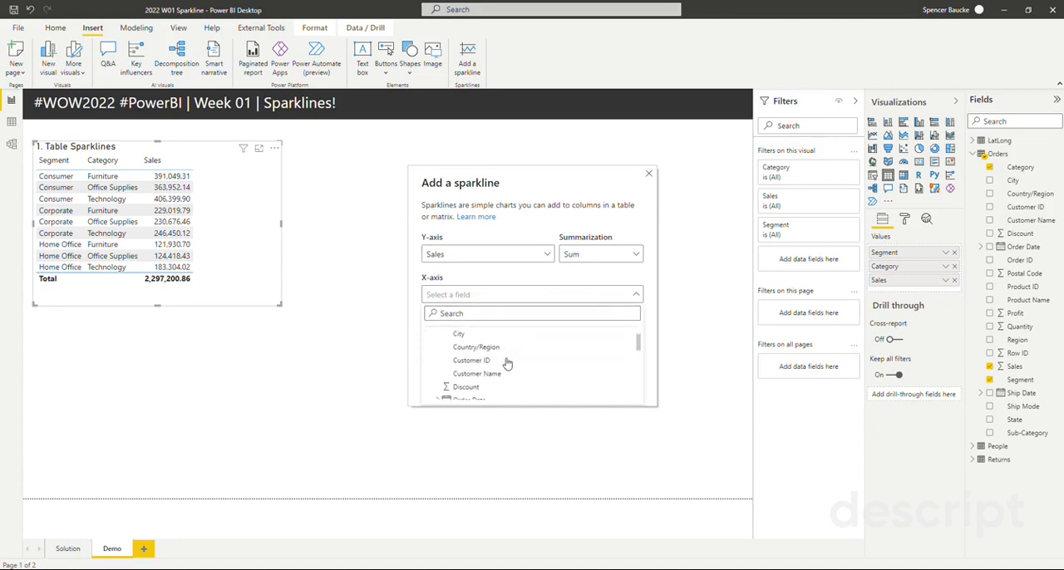
left_click(439, 352)
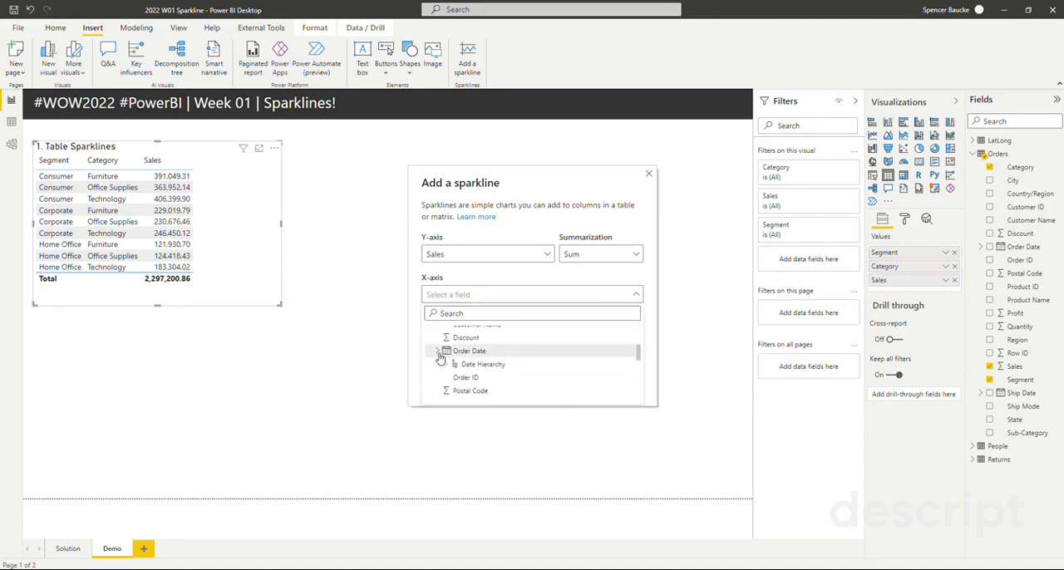
scroll(449, 359, "down", 1)
left_click(449, 356)
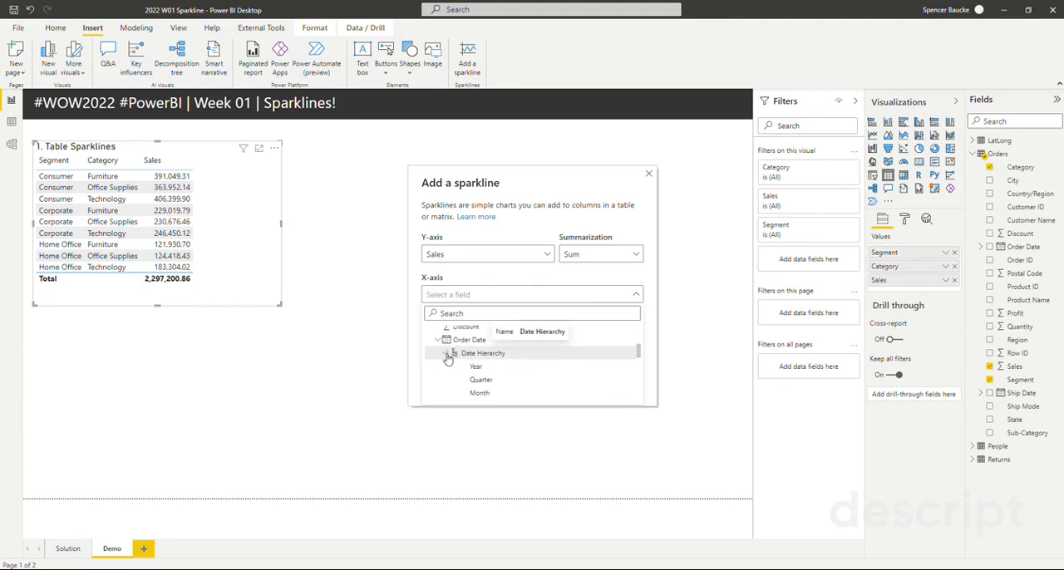
scroll(453, 357, "down", 1)
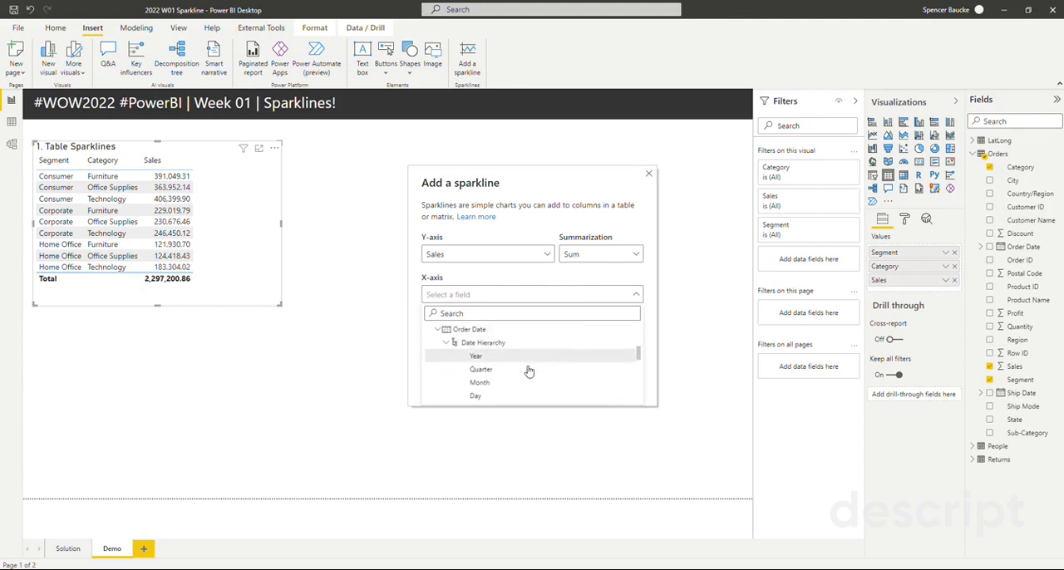
left_click(484, 385)
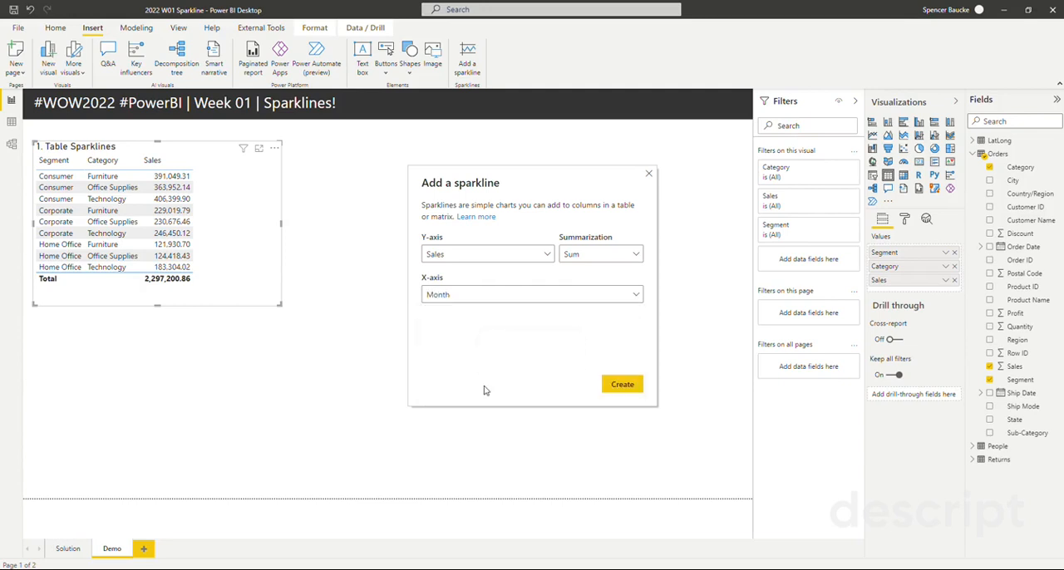
left_click(616, 384)
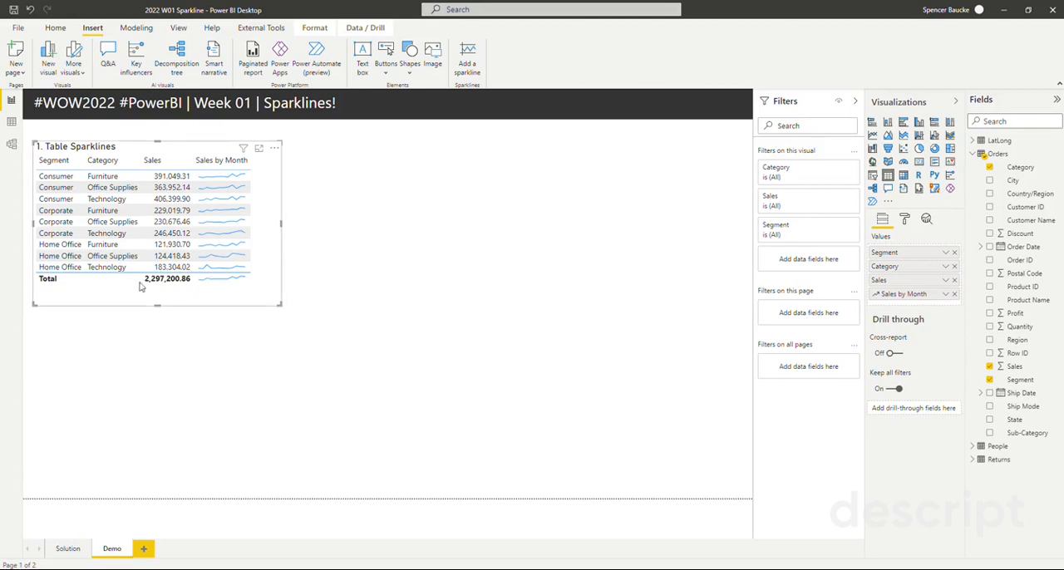
left_click_drag(157, 306, 157, 324)
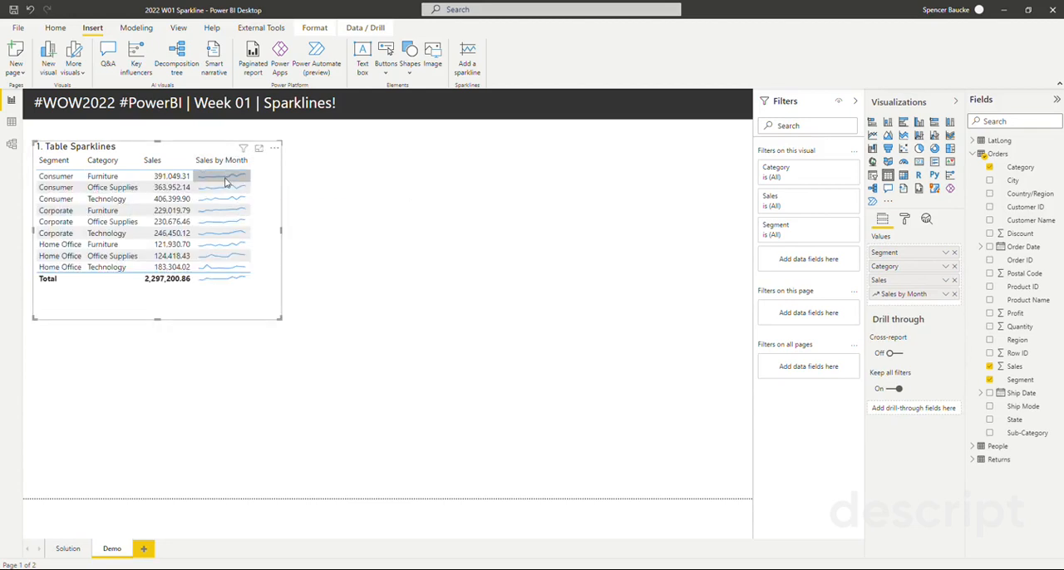
mouse_move(225, 181)
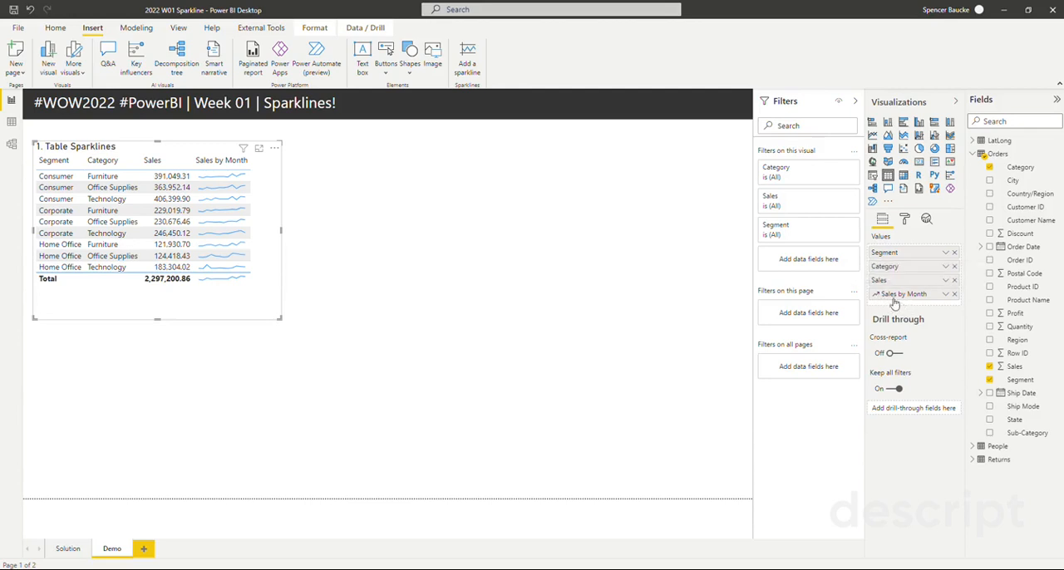
- Duplicate the "1. Table Sparklines" table and place the copy beside the original, aligned with its top edge
mouse_move(896, 302)
left_mouse_down()
mouse_move(921, 260)
mouse_move(909, 304)
left_mouse_up()
left_click(293, 249)
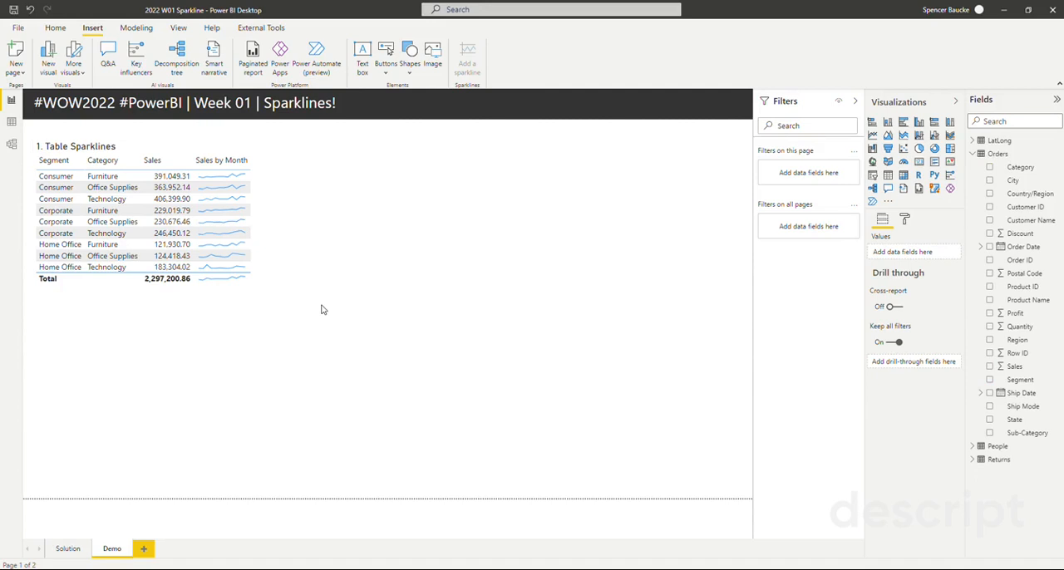
left_click(269, 193)
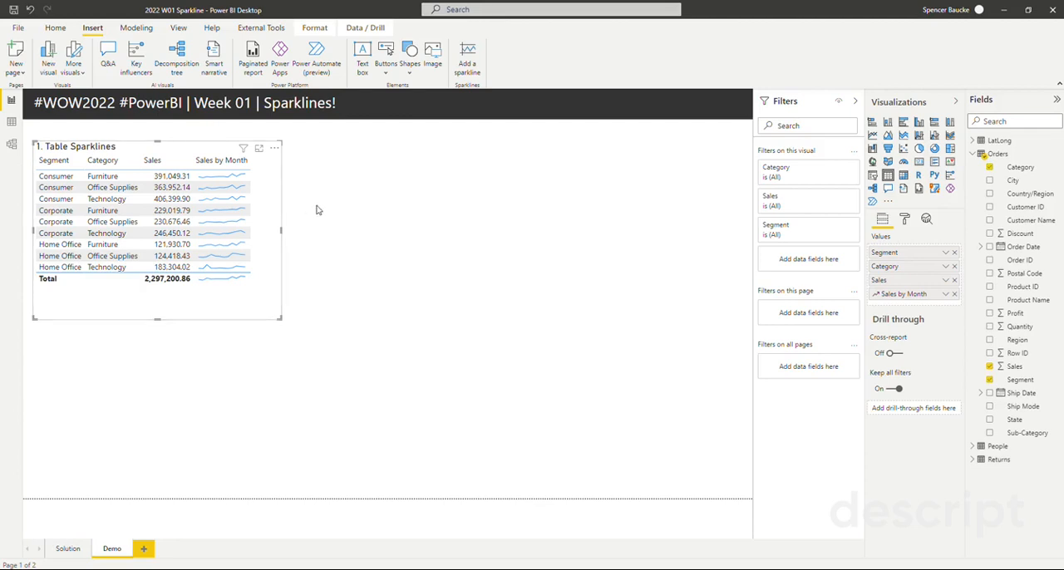
key("ctrl+c")
key("ctrl+v")
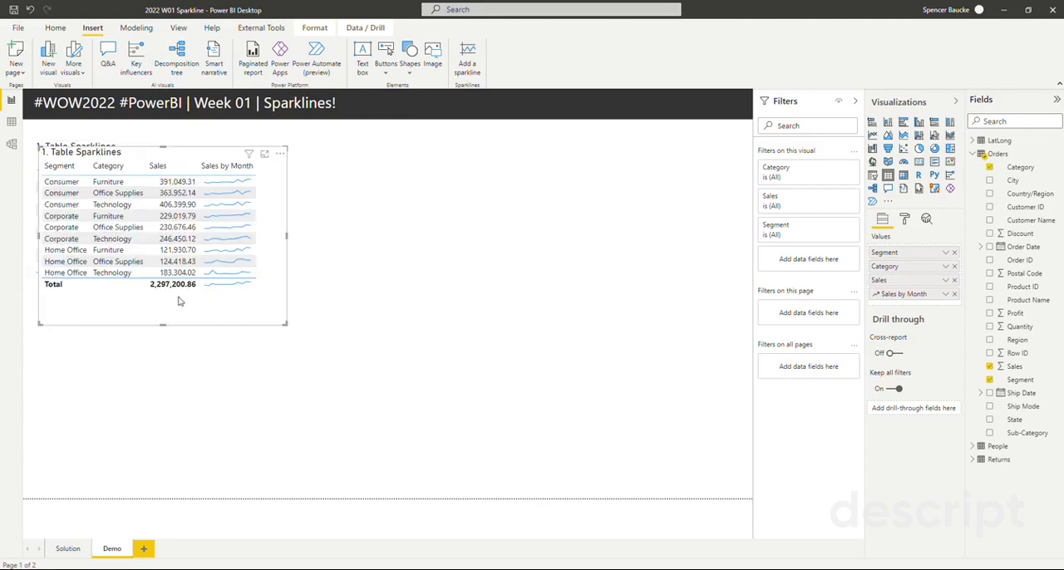
left_click_drag(178, 300, 399, 297)
- Change the copied table's title text to "2. Formatted Table Sparklines"
left_click(906, 219)
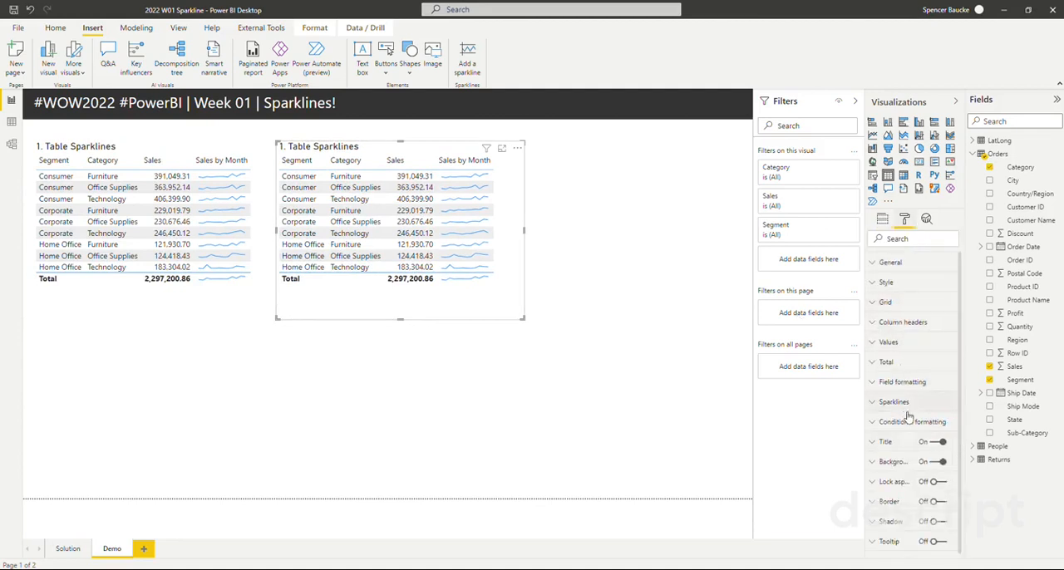
left_click(885, 445)
left_click(879, 473)
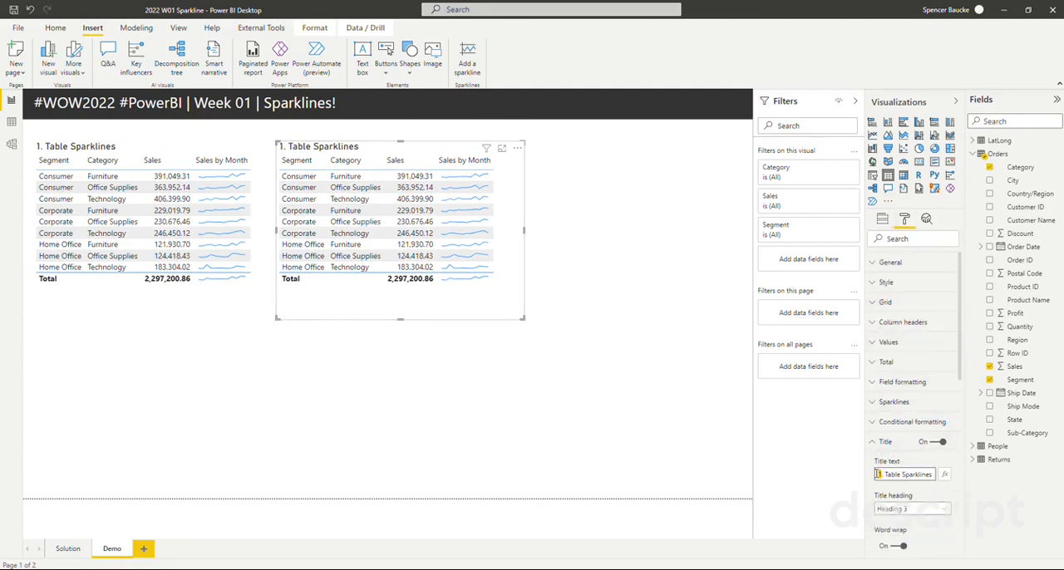
type("Fr")
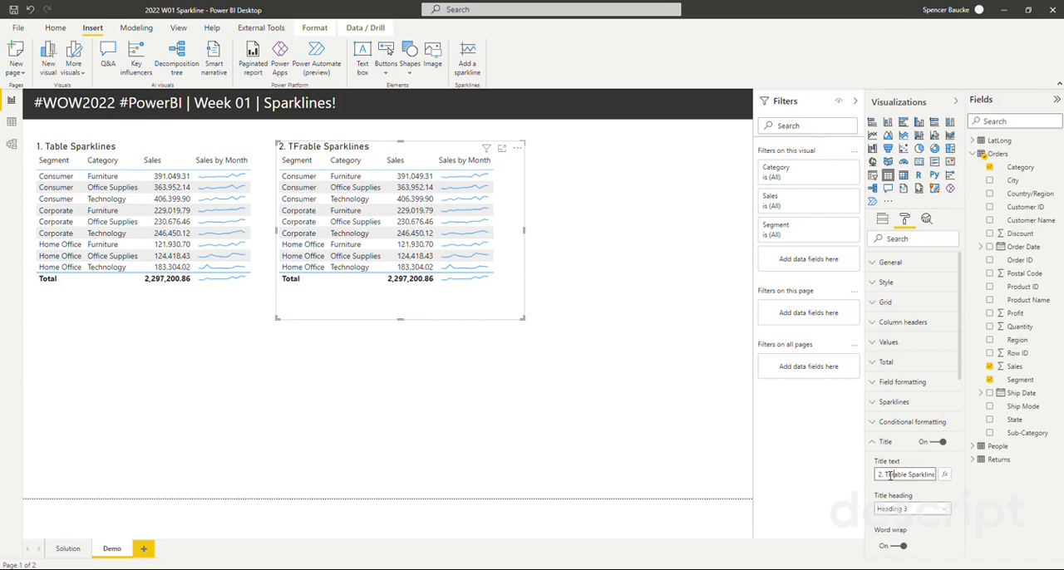
type("o")
key("BackSpace")
type("Formatted")
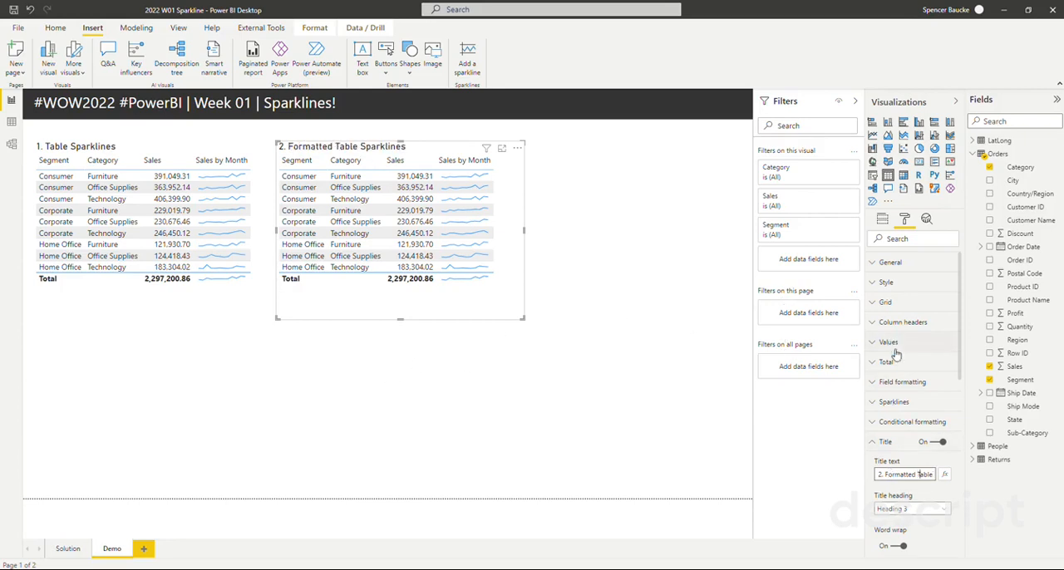
left_click(885, 441)
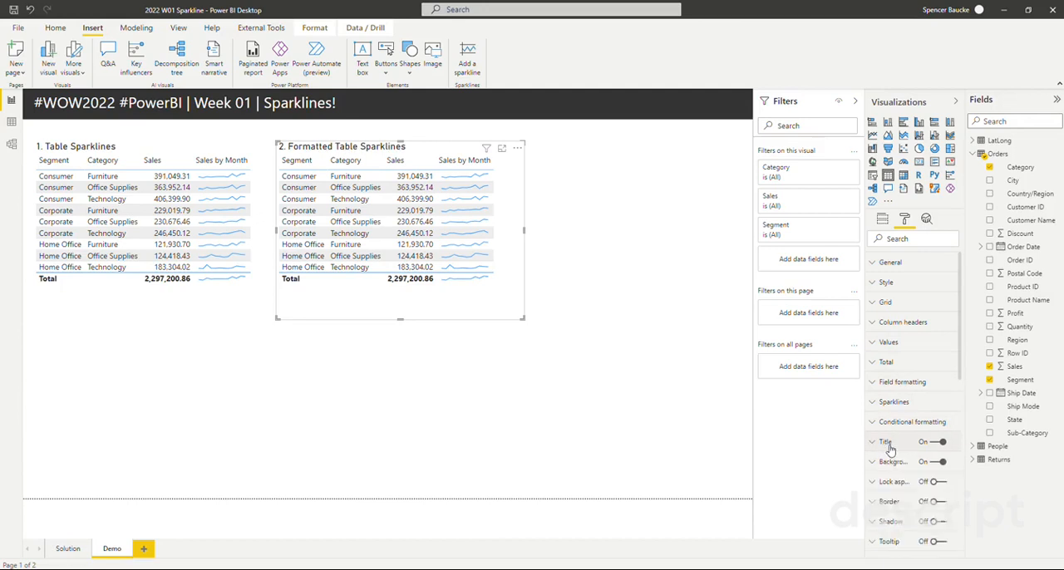
- Format the second table's Sales by Month sparklines with a medium grey data color, stroke width 2 and no Isolated markers
left_click(891, 224)
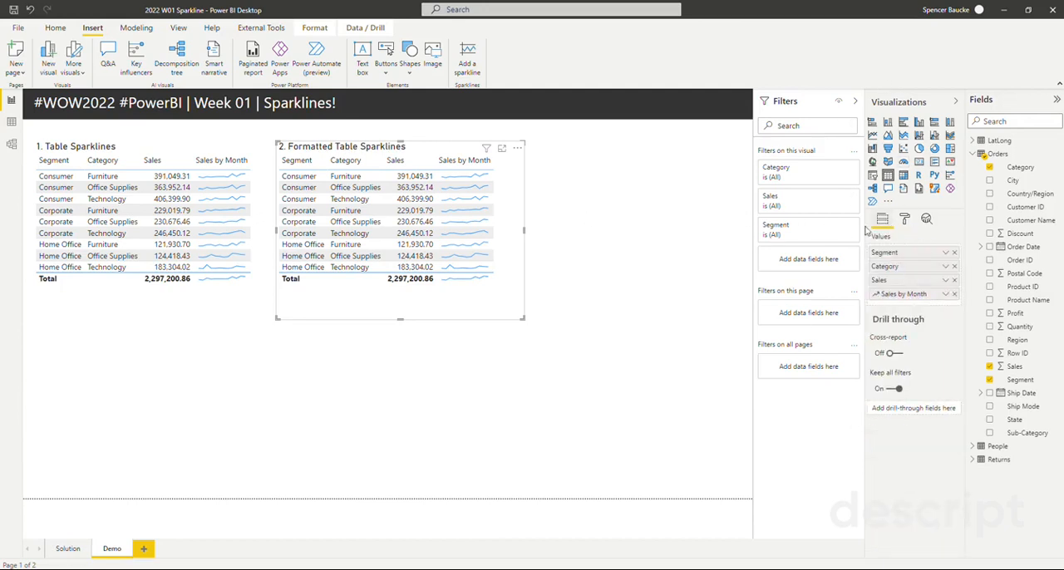
left_click(905, 219)
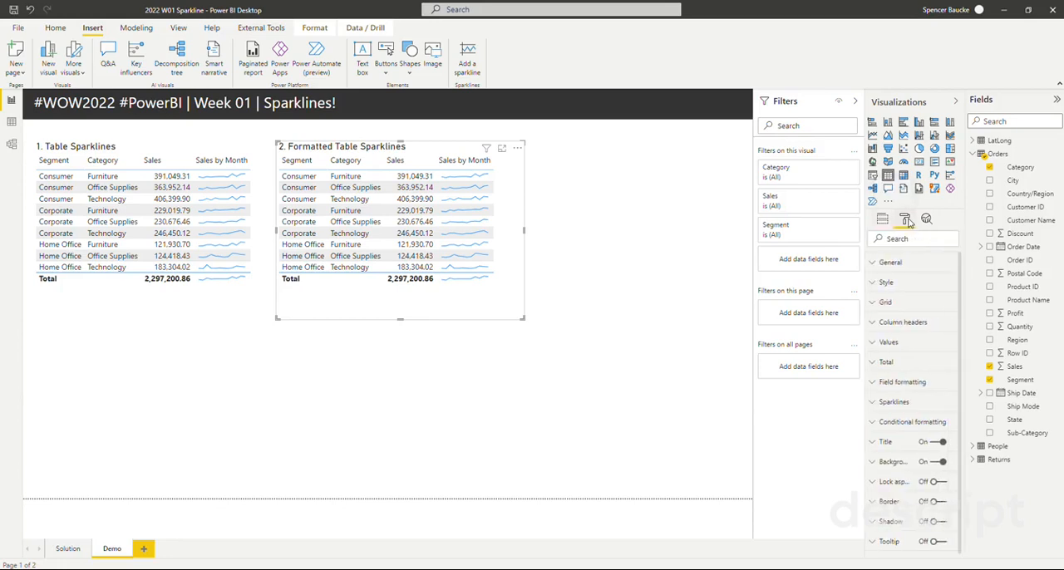
scroll(891, 308, "down", 1)
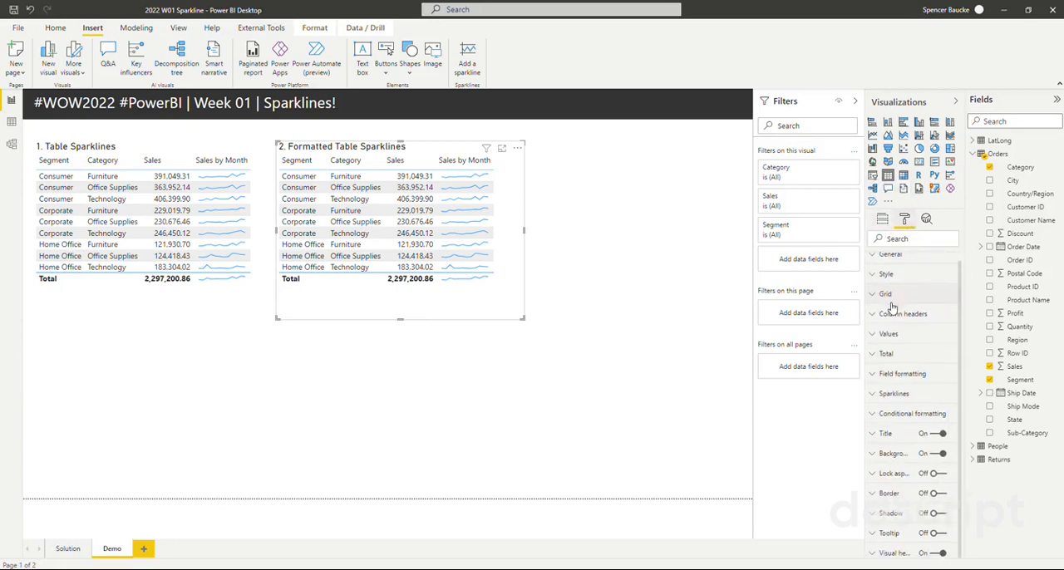
left_click(895, 396)
scroll(906, 391, "down", 1)
left_click(910, 372)
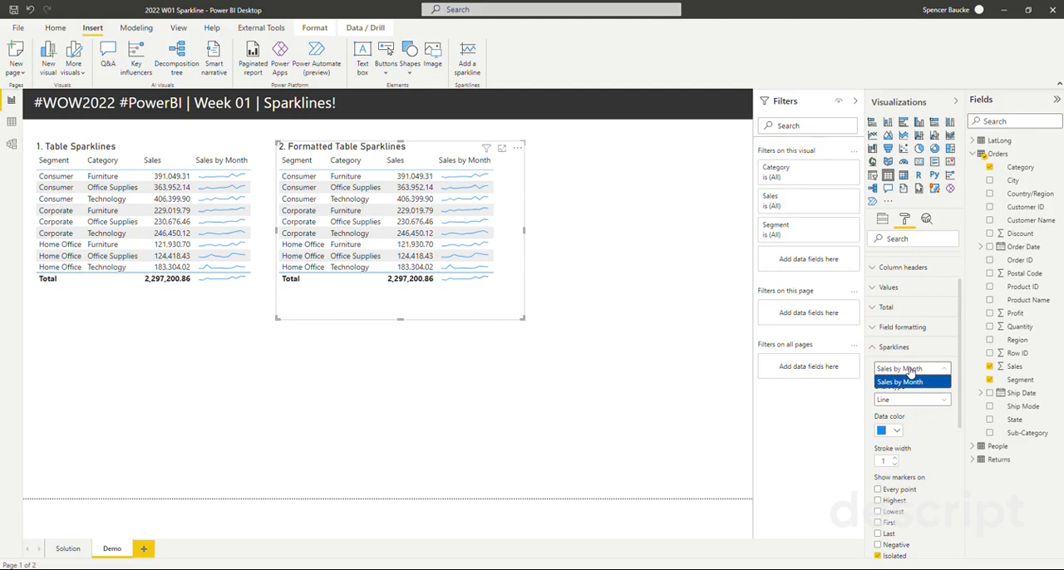
left_click(910, 369)
scroll(893, 372, "down", 1)
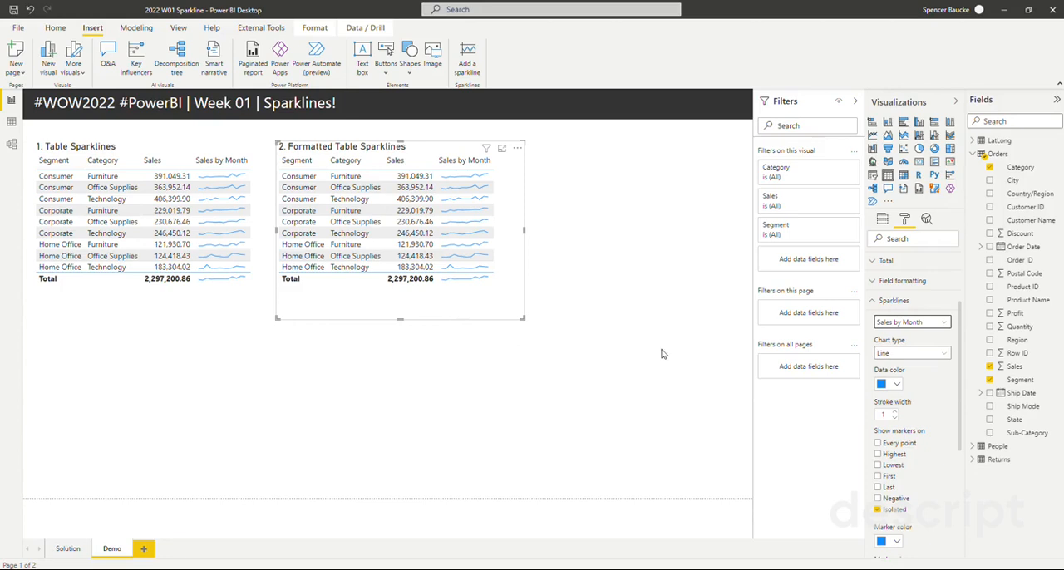
left_click(897, 387)
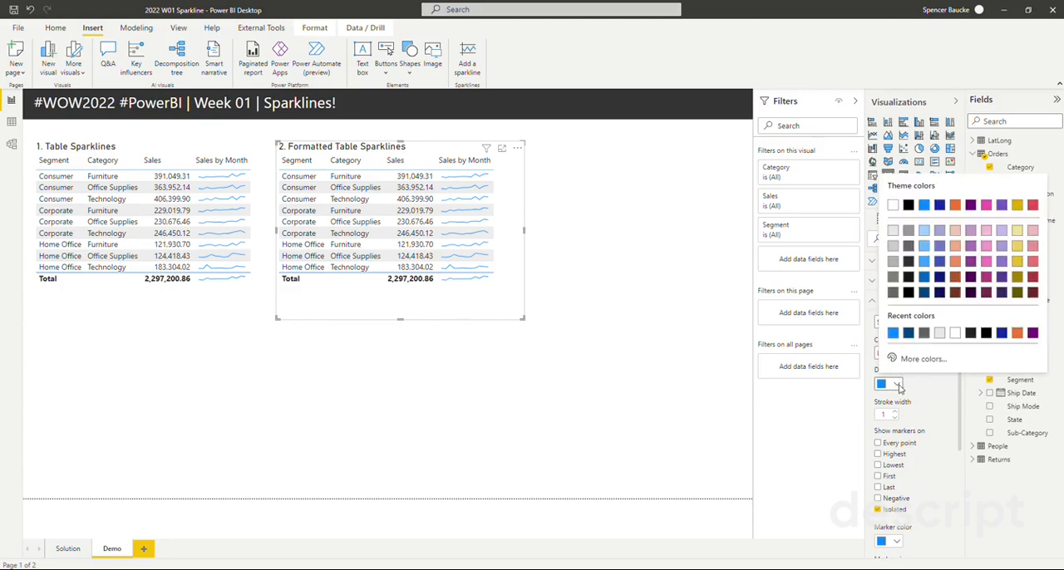
left_click(909, 231)
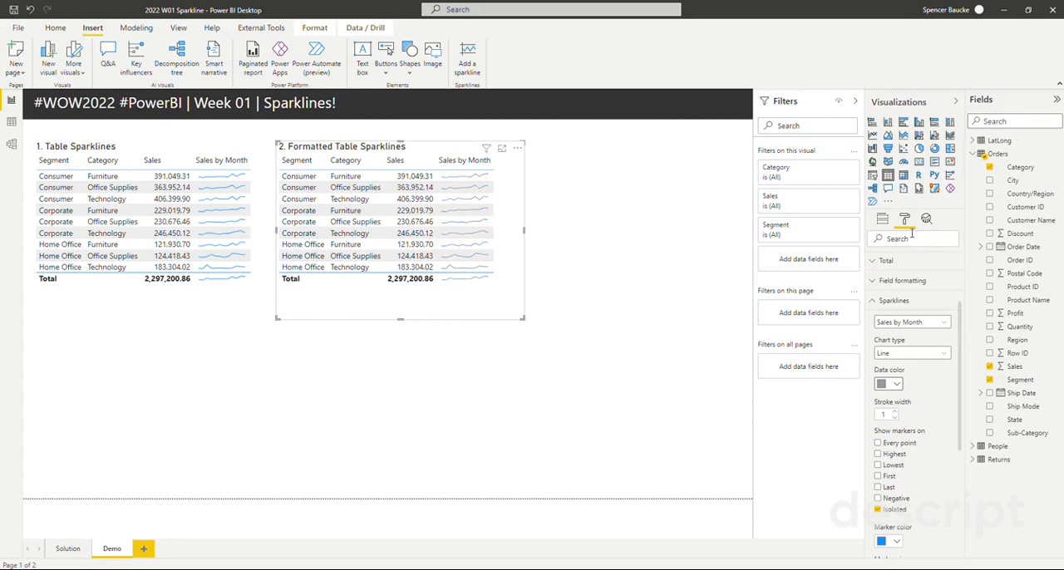
scroll(922, 384, "down", 1)
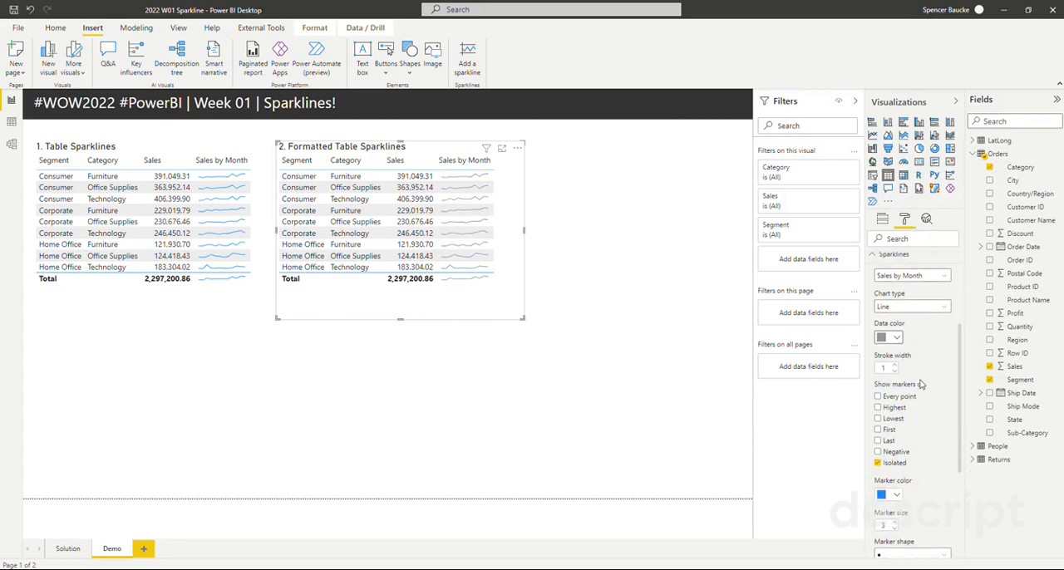
left_click(894, 366)
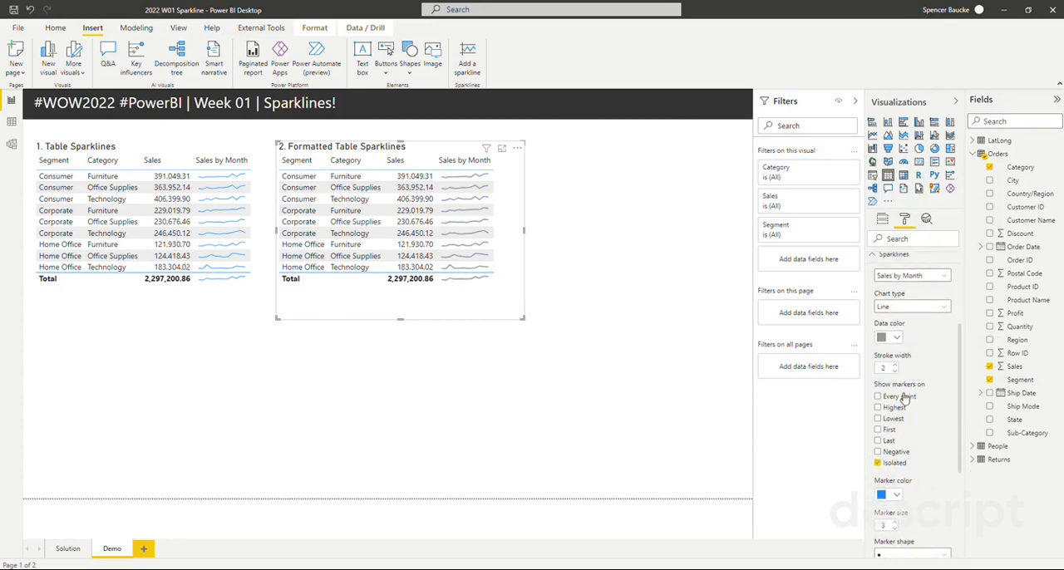
- Show sparkline markers only on the Last point and color them the darkest theme blue
left_click(878, 398)
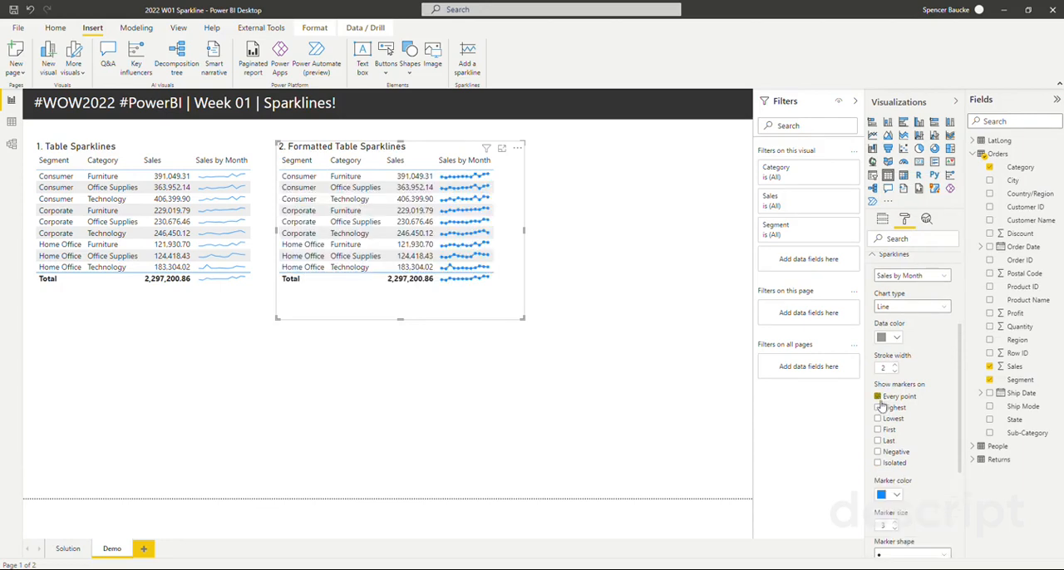
left_click(879, 398)
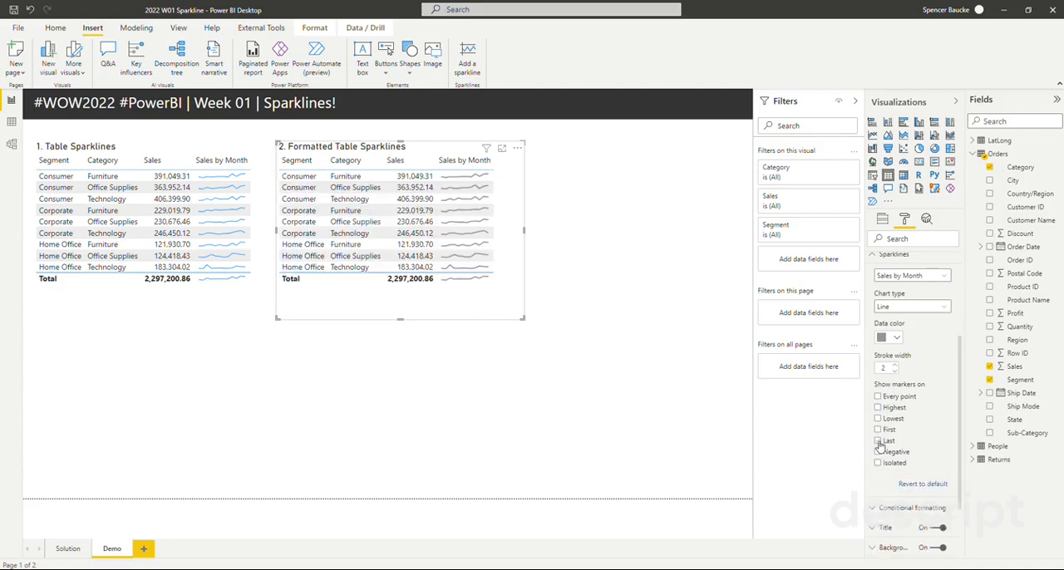
left_click(877, 441)
scroll(899, 441, "down", 1)
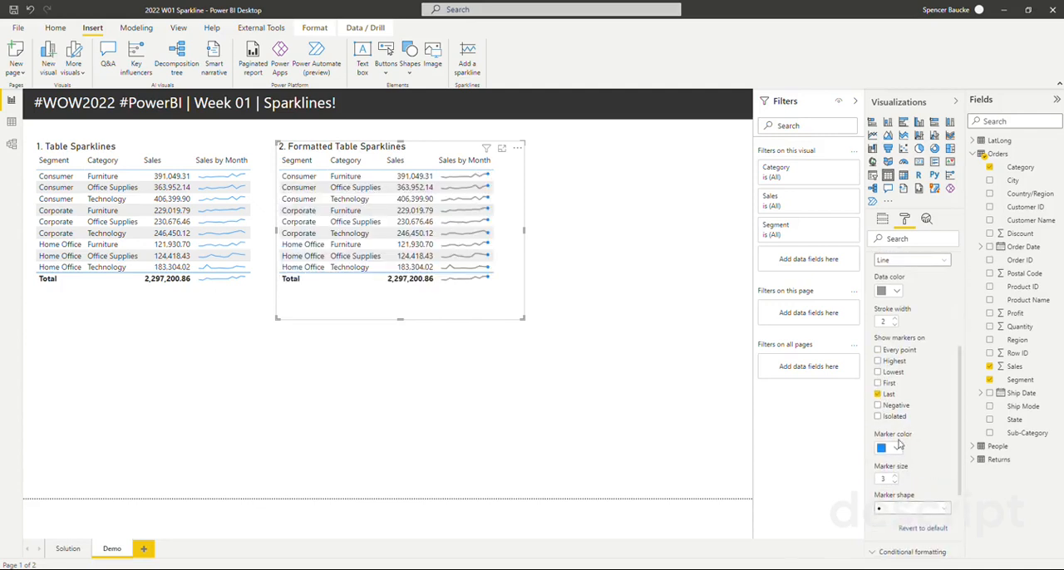
left_click(894, 449)
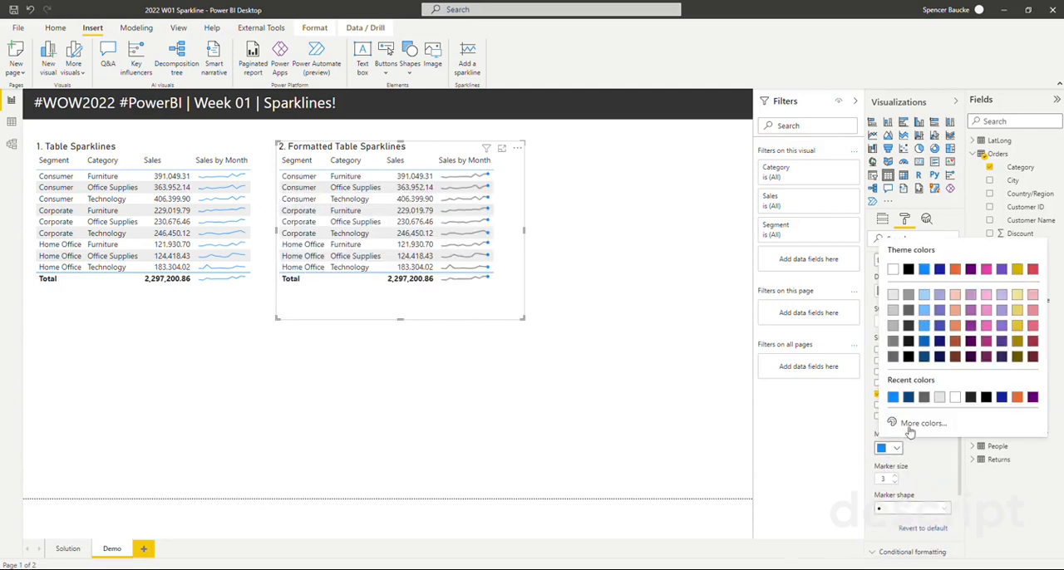
left_click(923, 358)
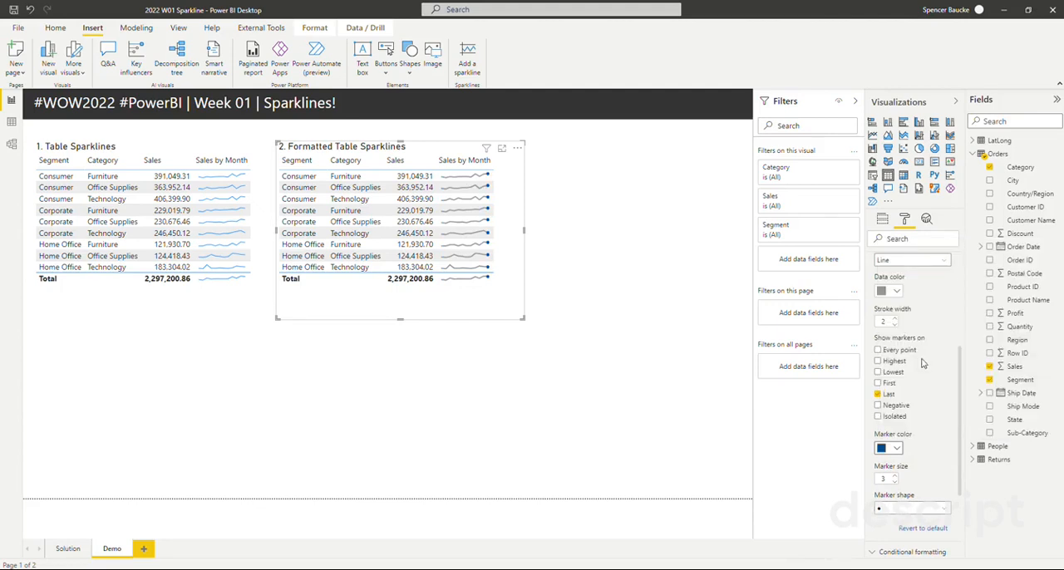
- Set the sparkline marker size to 4 and the marker shape to a diamond
scroll(911, 434, "down", 1)
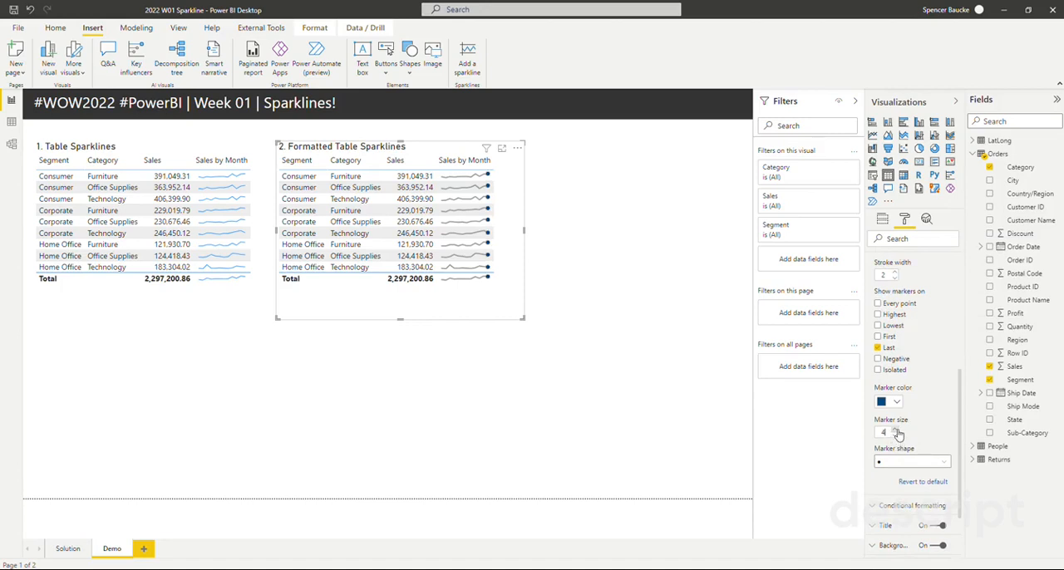
left_click(924, 463)
left_click(903, 501)
left_click(558, 224)
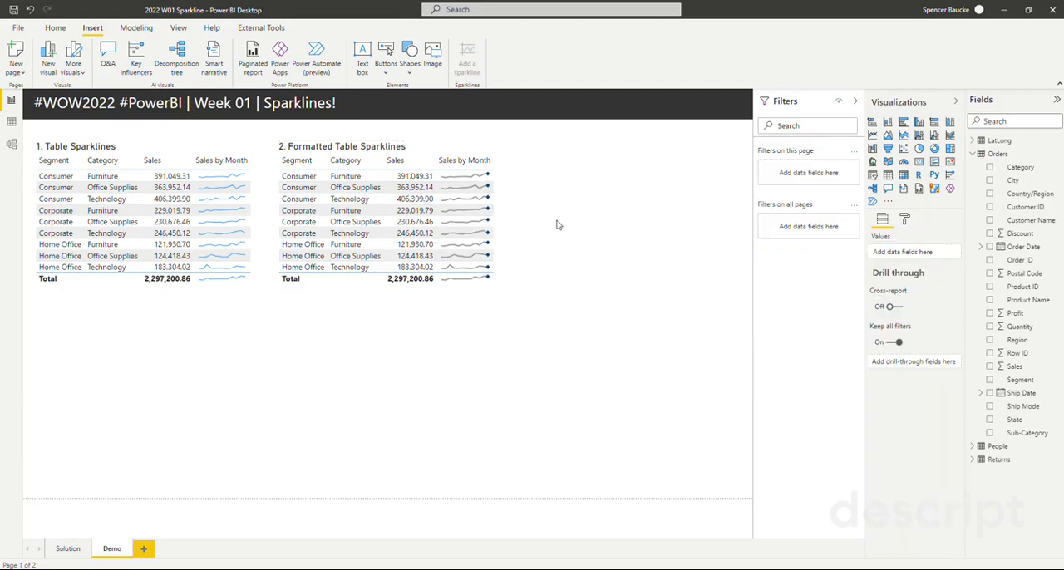
- Duplicate the formatted table to the far side of the page, and shift and narrow the second table to make room
left_click(390, 152)
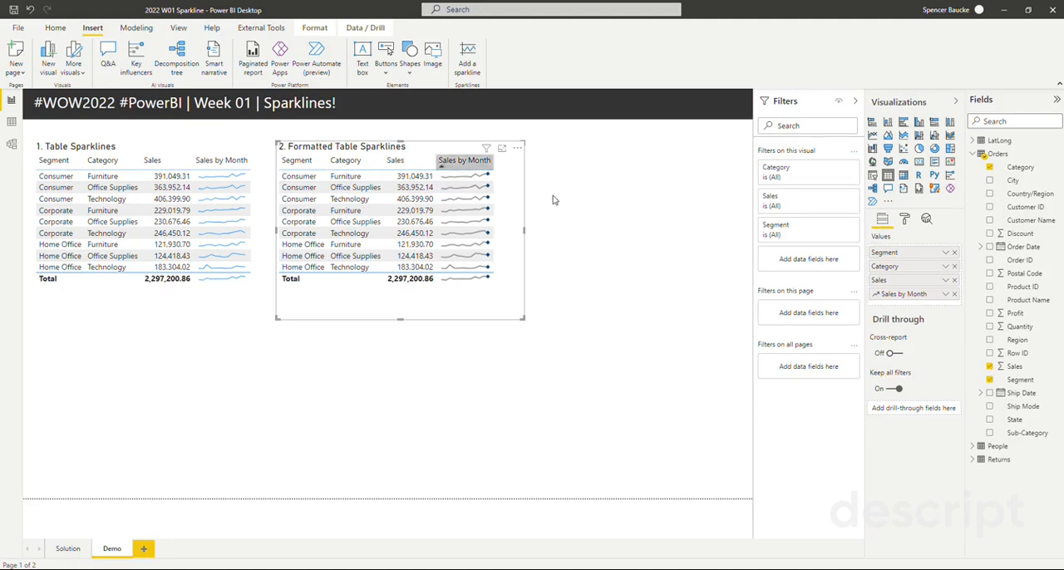
key("ctrl+c")
key("ctrl+v")
left_click_drag(386, 157, 606, 152)
left_click_drag(421, 149, 409, 155)
left_click_drag(509, 235, 497, 241)
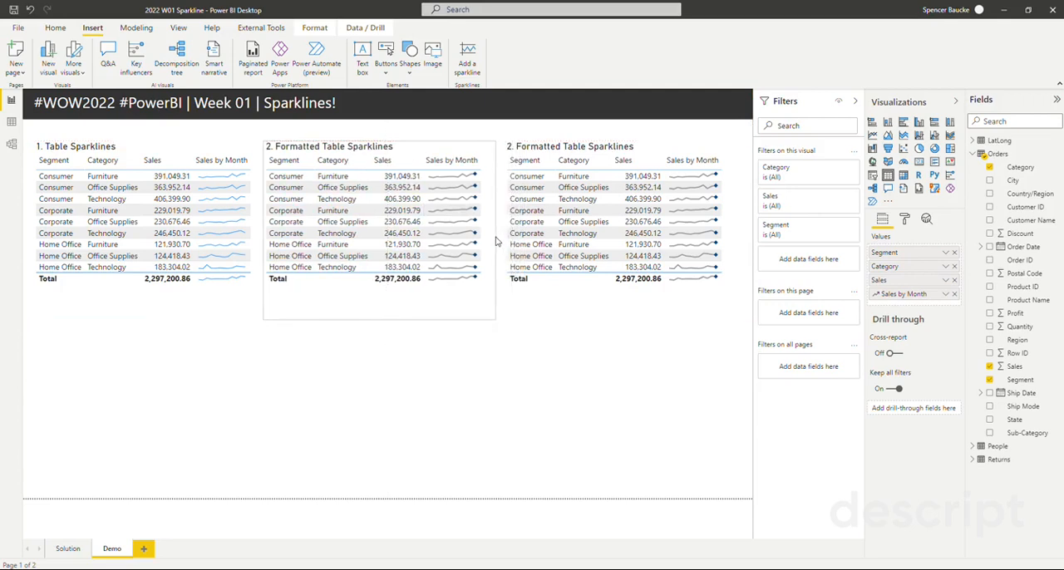
- Change the third table's title text to "3. Sparkline Bars"
left_click(580, 151)
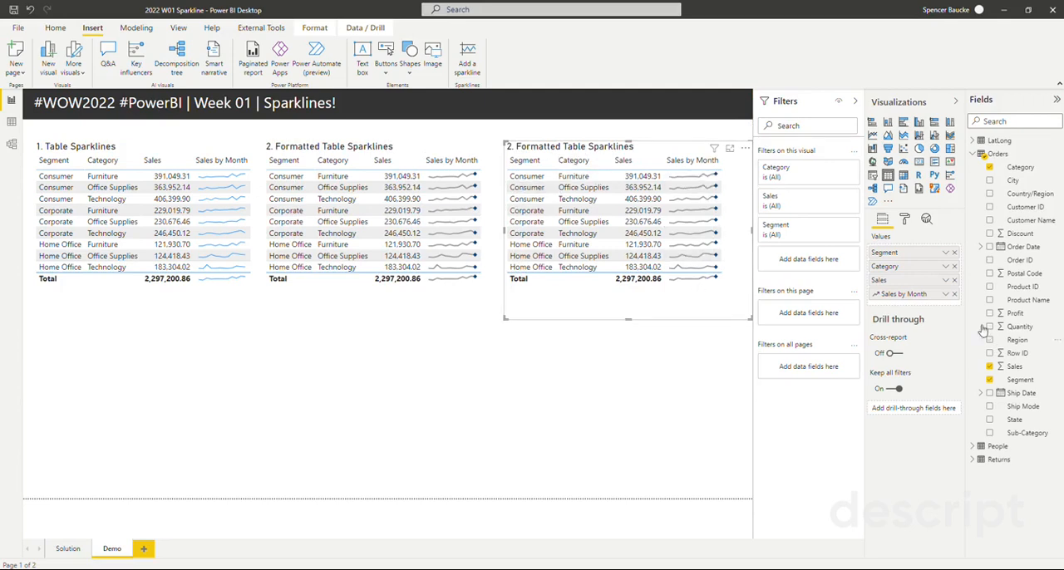
left_click(904, 219)
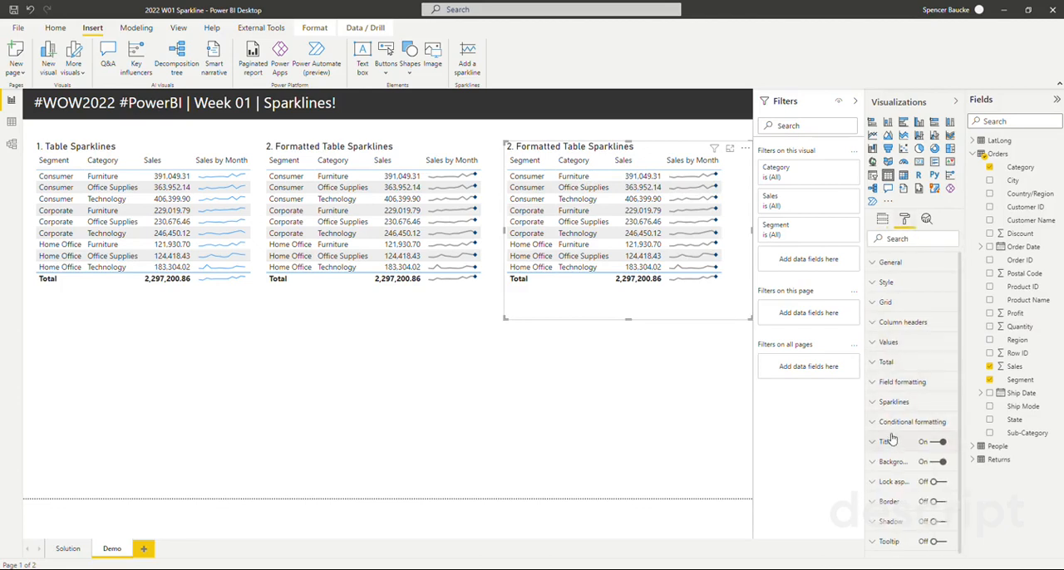
left_click(887, 441)
left_click_drag(884, 474, 873, 475)
key("BackSpace")
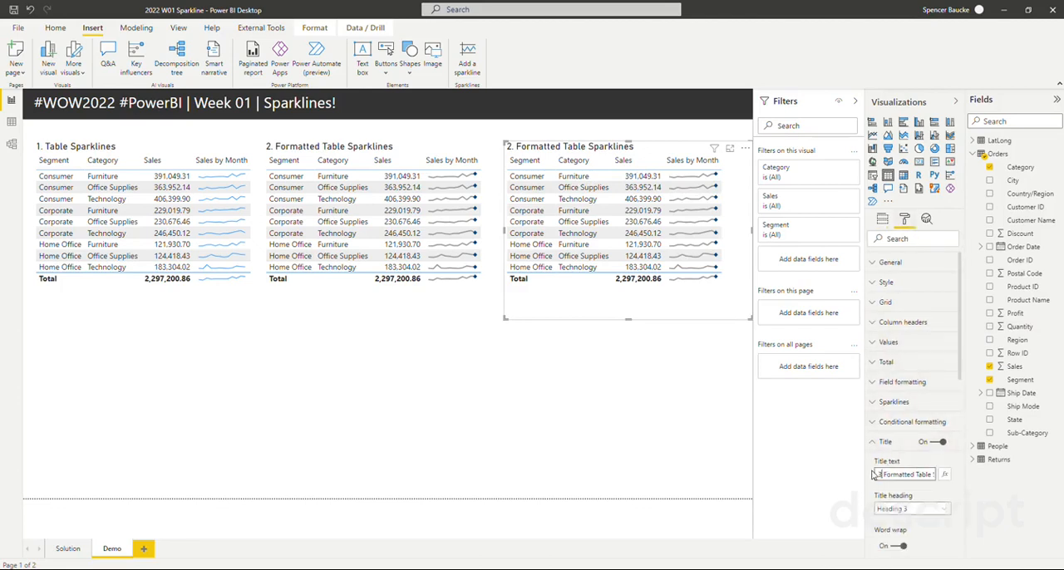
type("3")
left_click_drag(917, 477, 956, 482)
left_click(909, 474)
key("BackSpace")
key("ctrl+BackSpace")
key("ctrl+BackSpace")
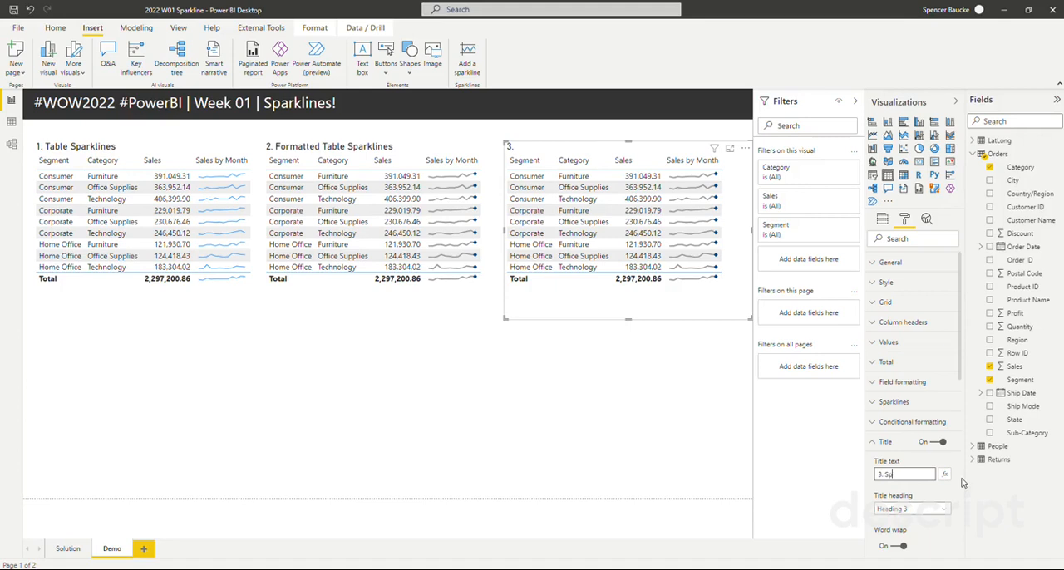
type("Sparkline Bars")
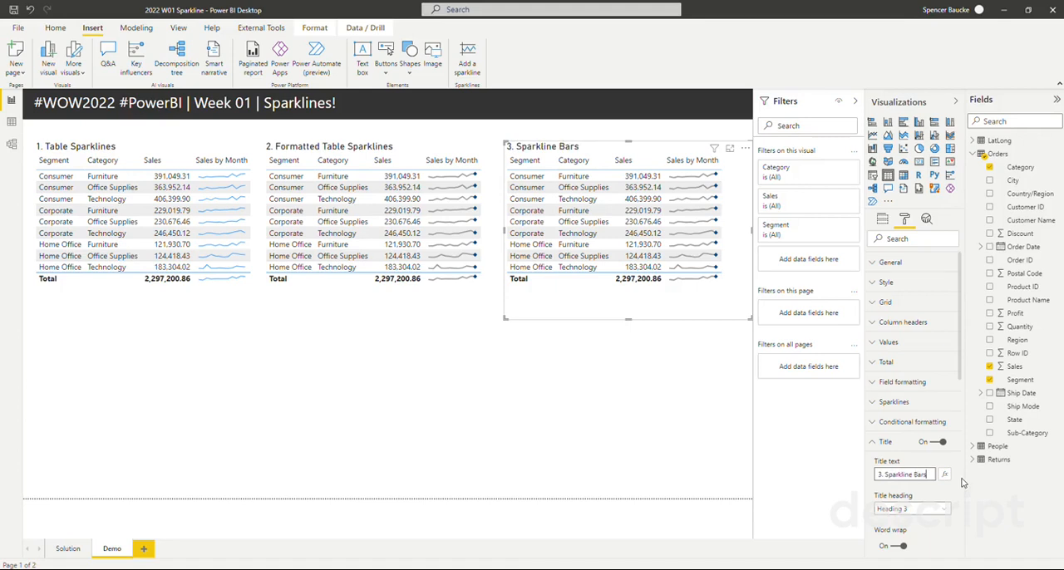
left_click(880, 445)
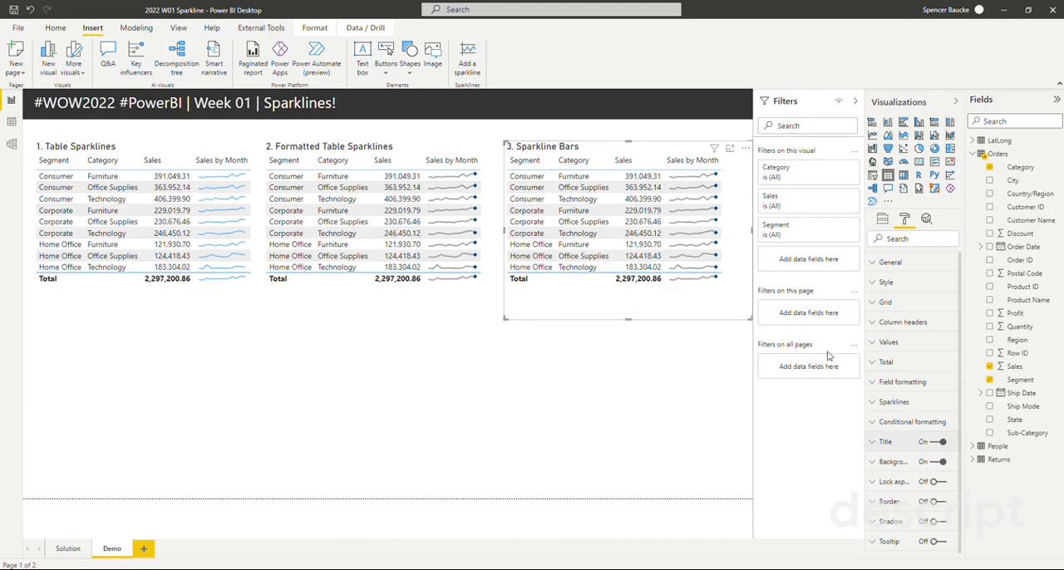
- Change the chart type of the third table's Sales by Month sparklines to Column
left_click(875, 402)
scroll(876, 411, "down", 1)
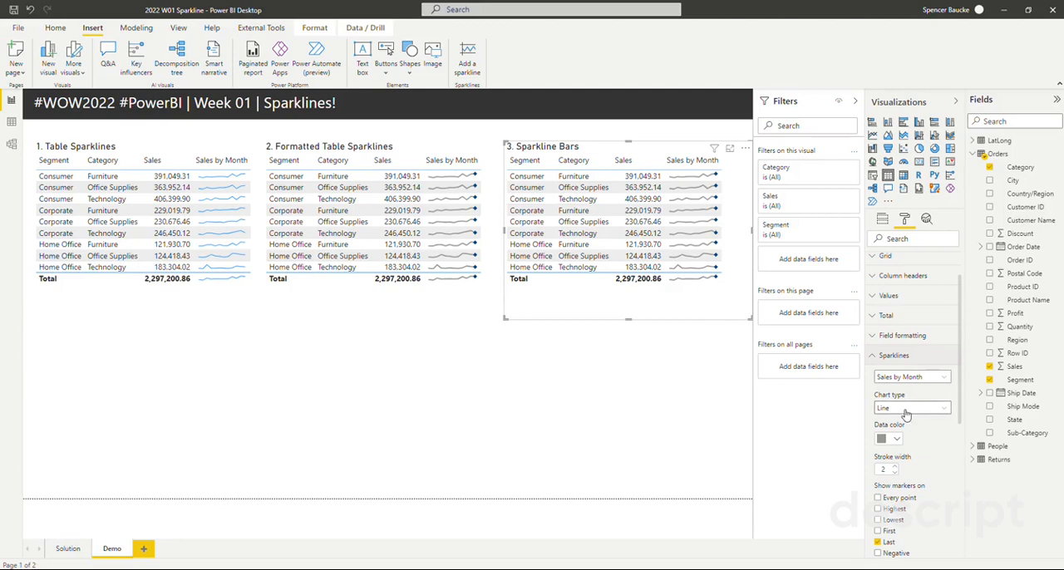
left_click(905, 408)
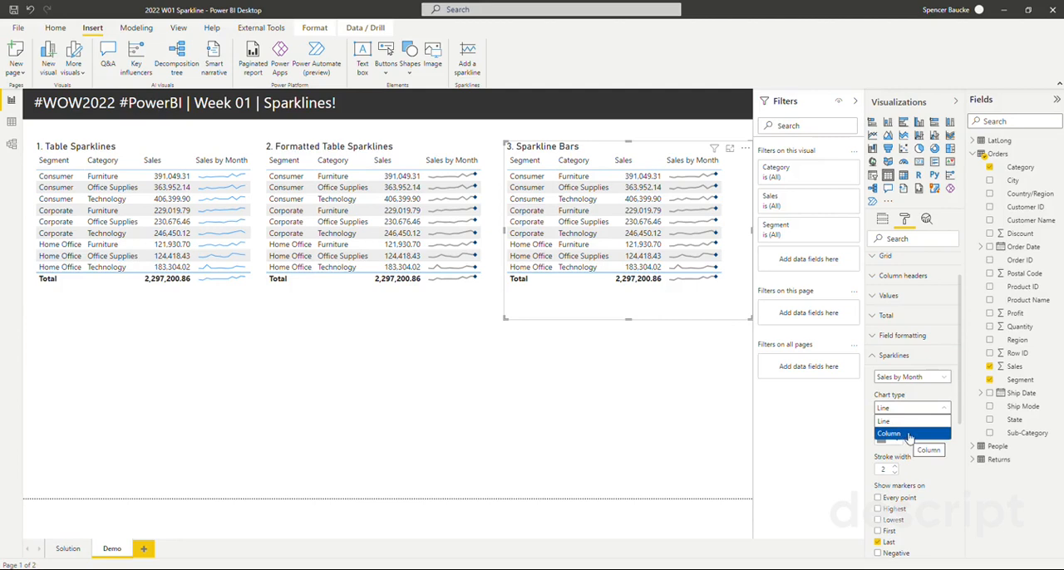
left_click(910, 434)
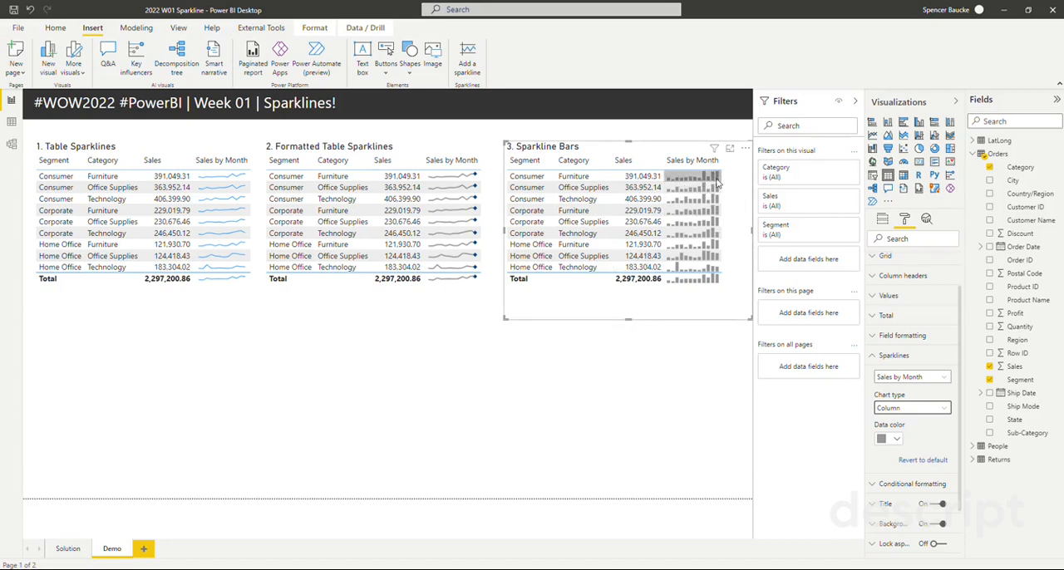
left_click(664, 358)
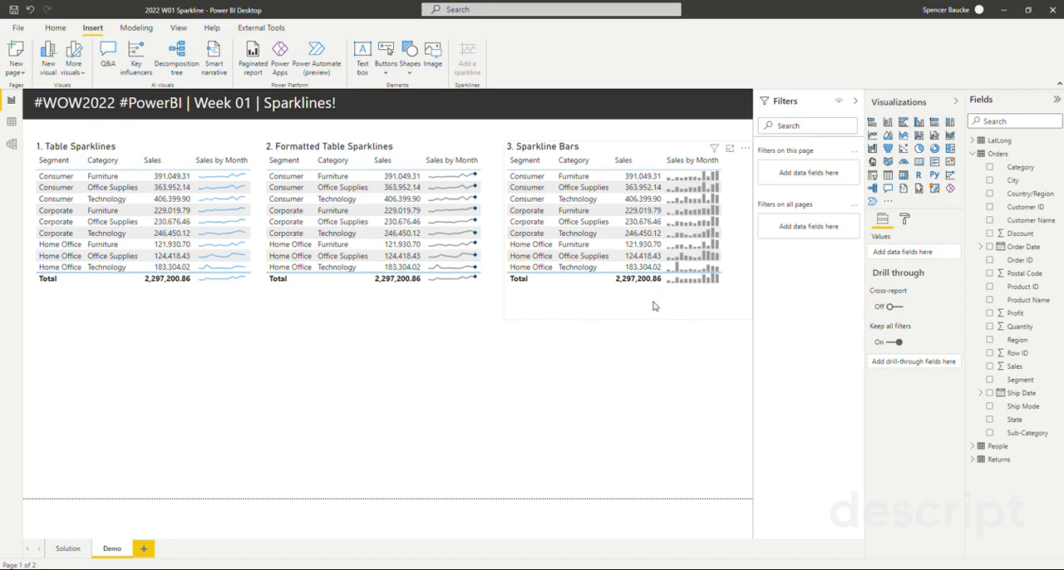
- Duplicate the Sparkline Bars table, place the copy below the first table, and widen it across all three tables
left_click(653, 307)
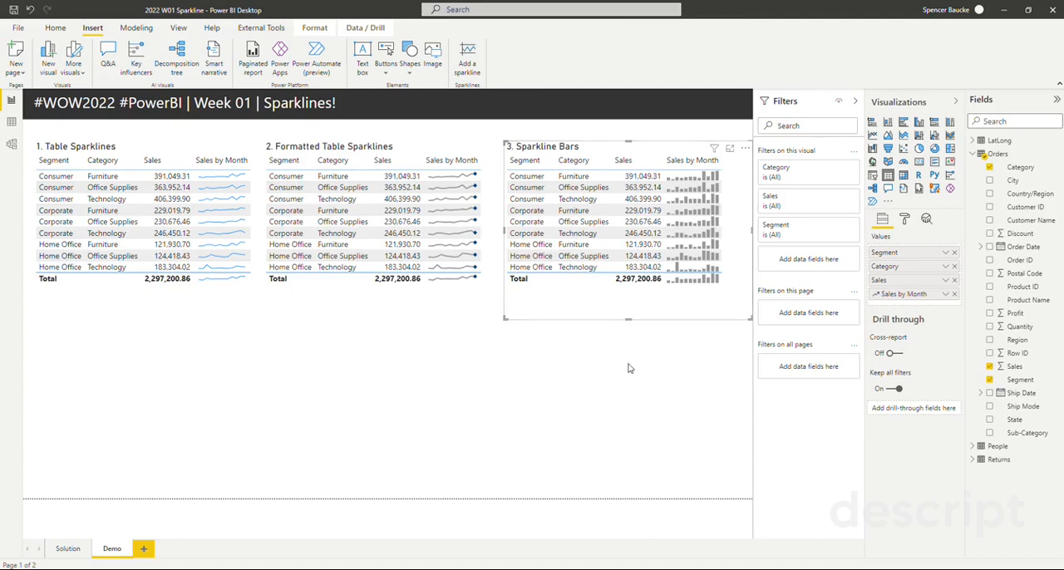
key("ctrl+v")
left_click_drag(610, 299, 141, 464)
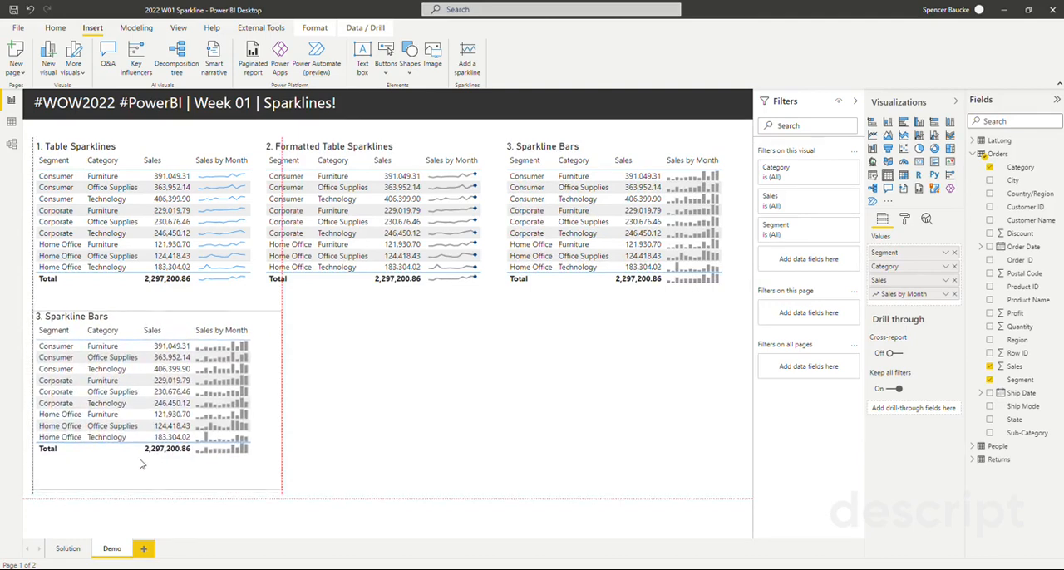
left_click_drag(283, 403, 720, 416)
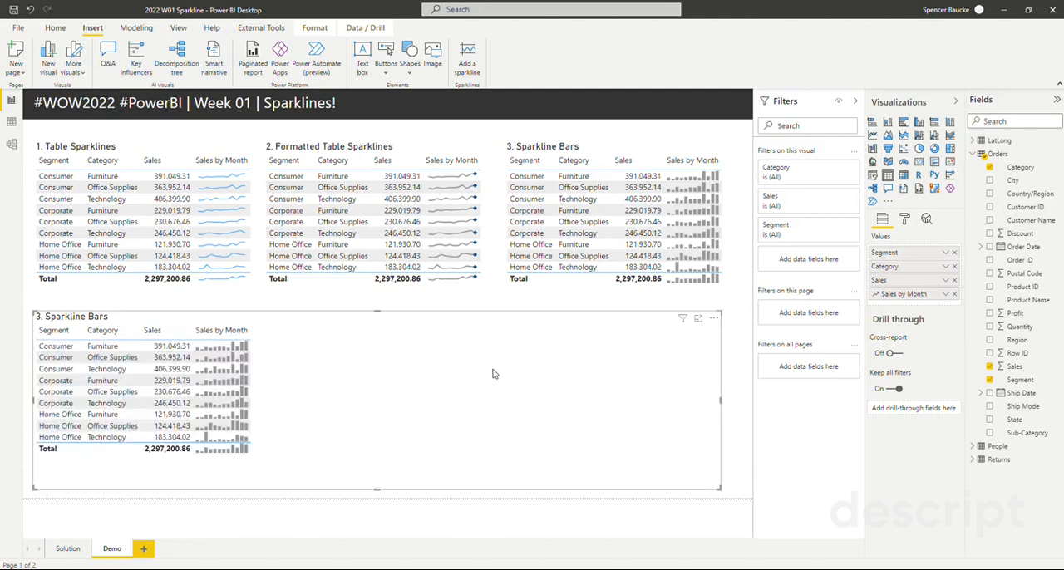
left_click_drag(491, 373, 493, 365)
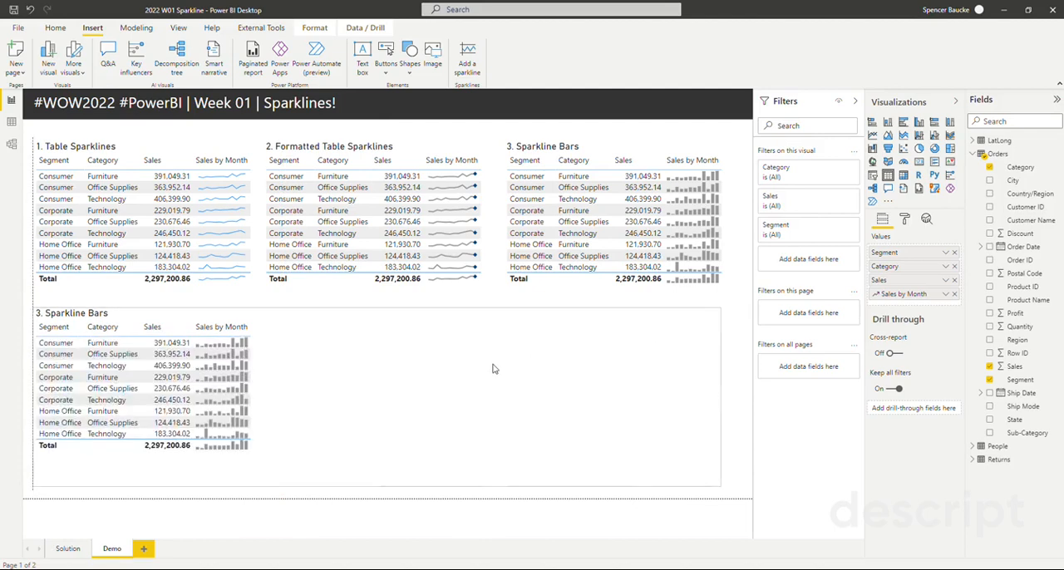
- Convert the copied table to a matrix and add a second Sales sparkline using the Ship Date hierarchy's Month as its X-axis
left_click(903, 176)
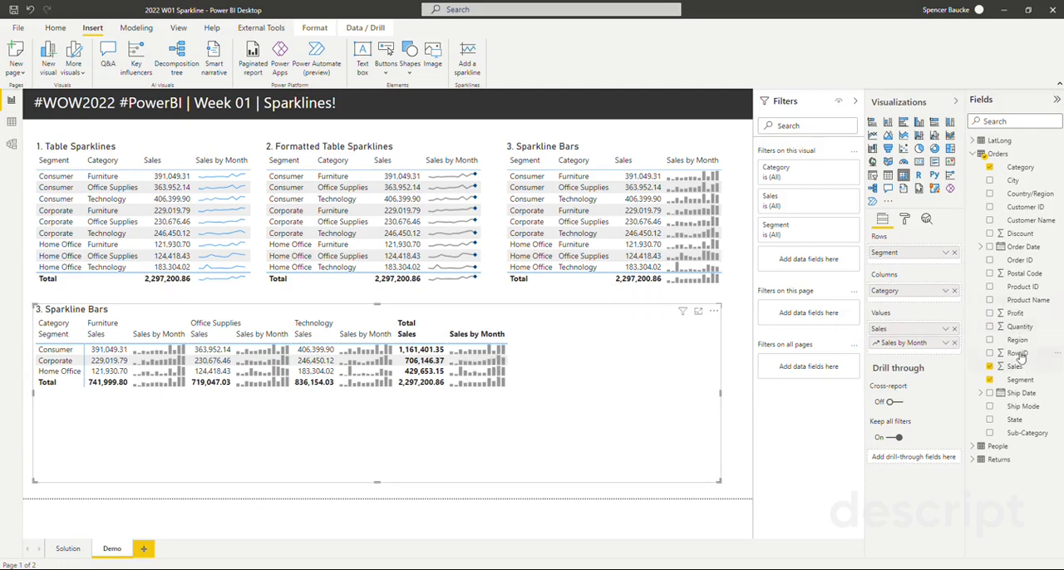
left_click(945, 329)
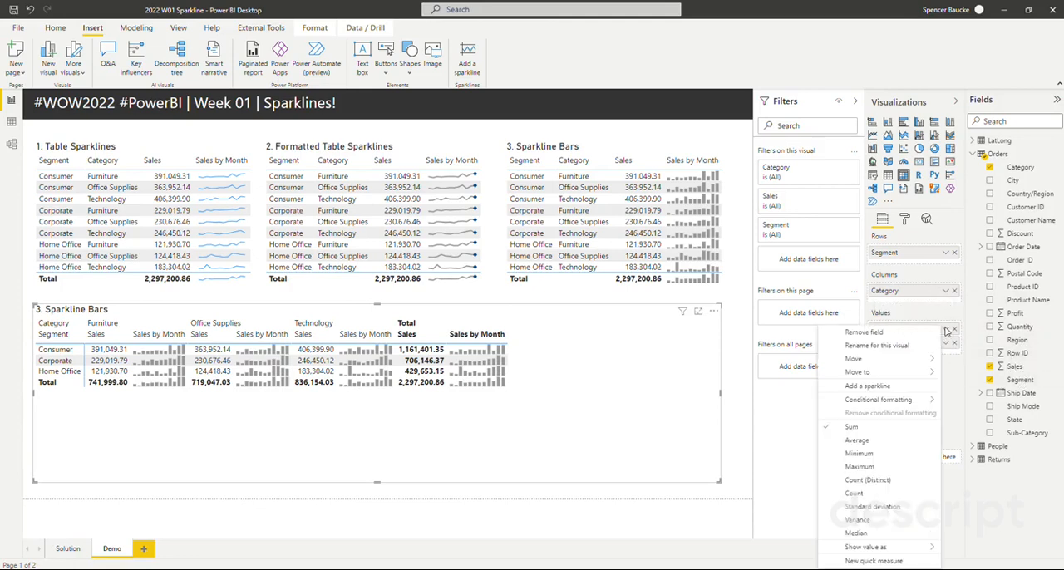
left_click(871, 386)
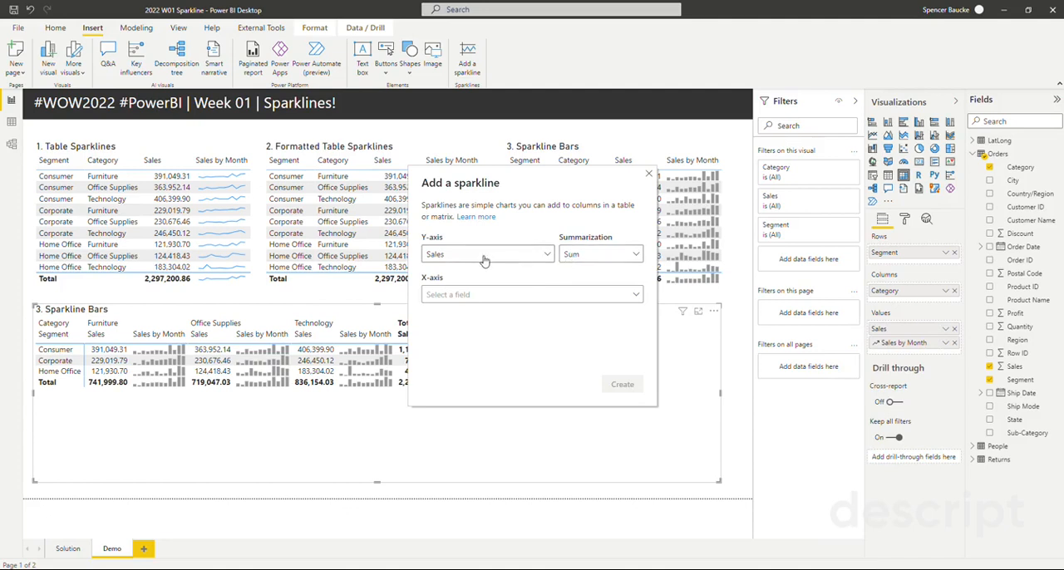
left_click(488, 295)
left_click(452, 346)
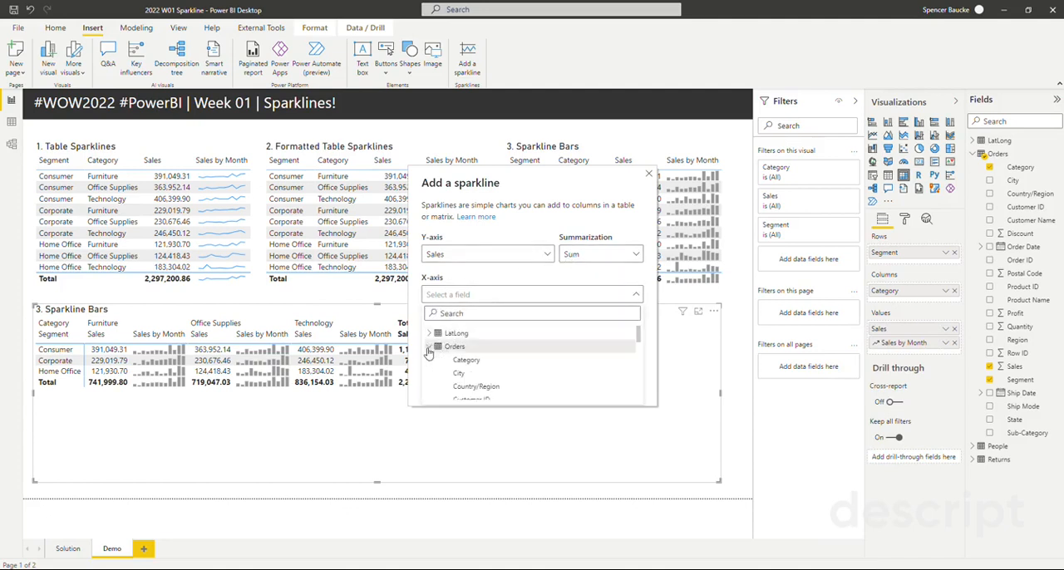
scroll(513, 363, "down", 2)
scroll(478, 373, "down", 4)
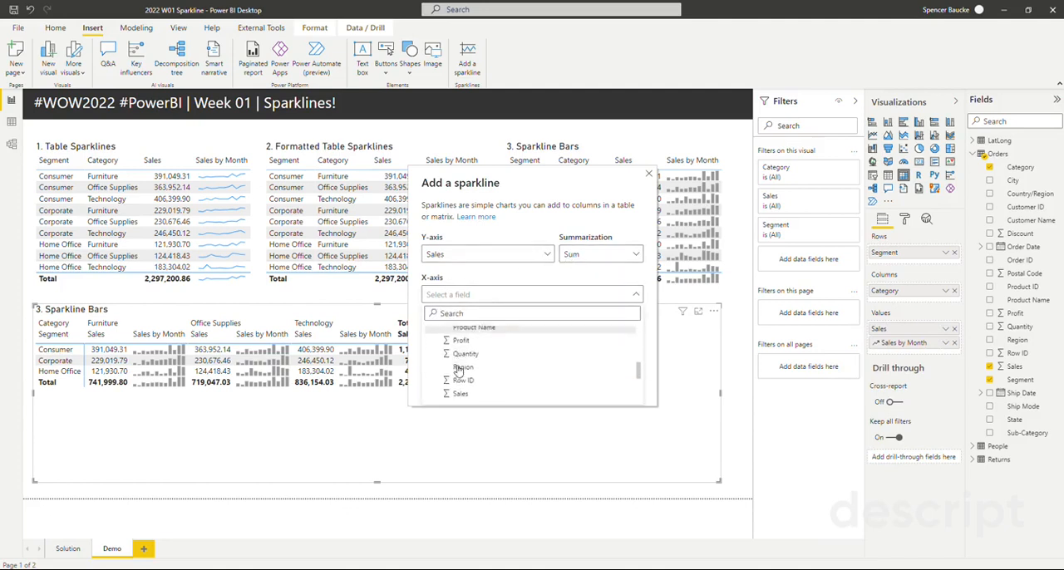
left_click(438, 374)
scroll(440, 378, "down", 1)
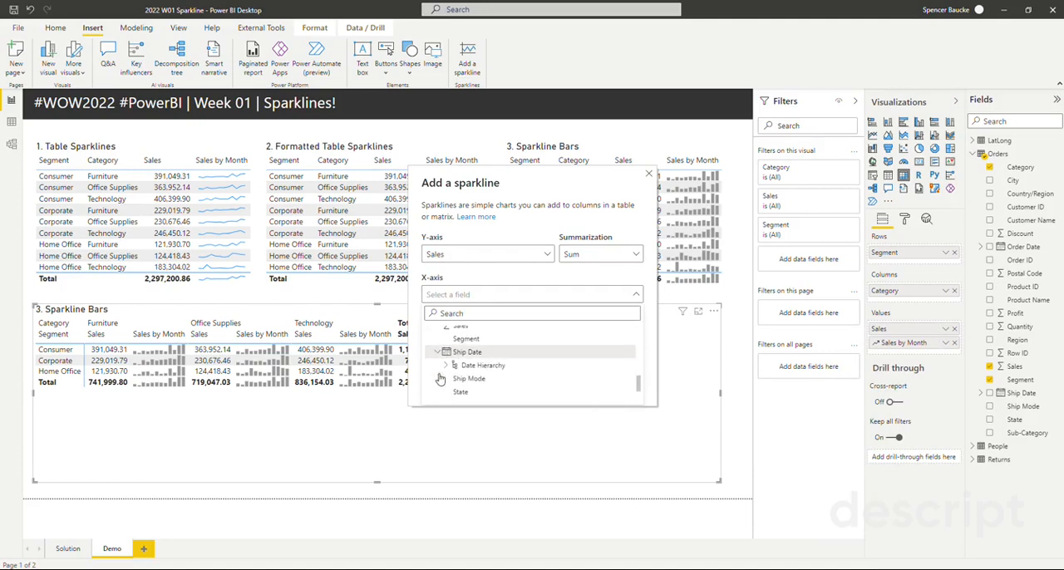
left_click(447, 366)
scroll(470, 374, "down", 2)
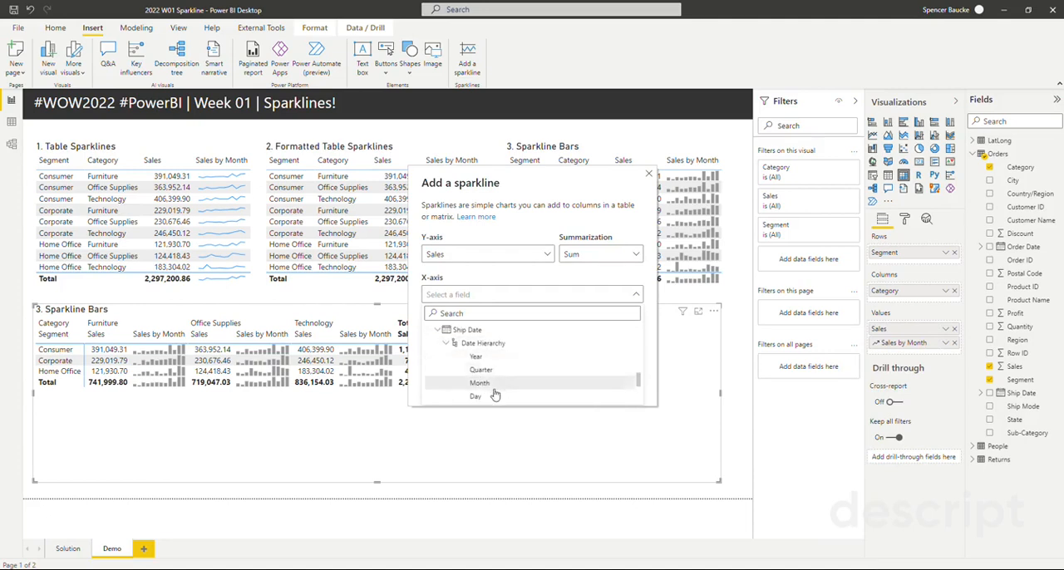
left_click(479, 396)
left_click(631, 387)
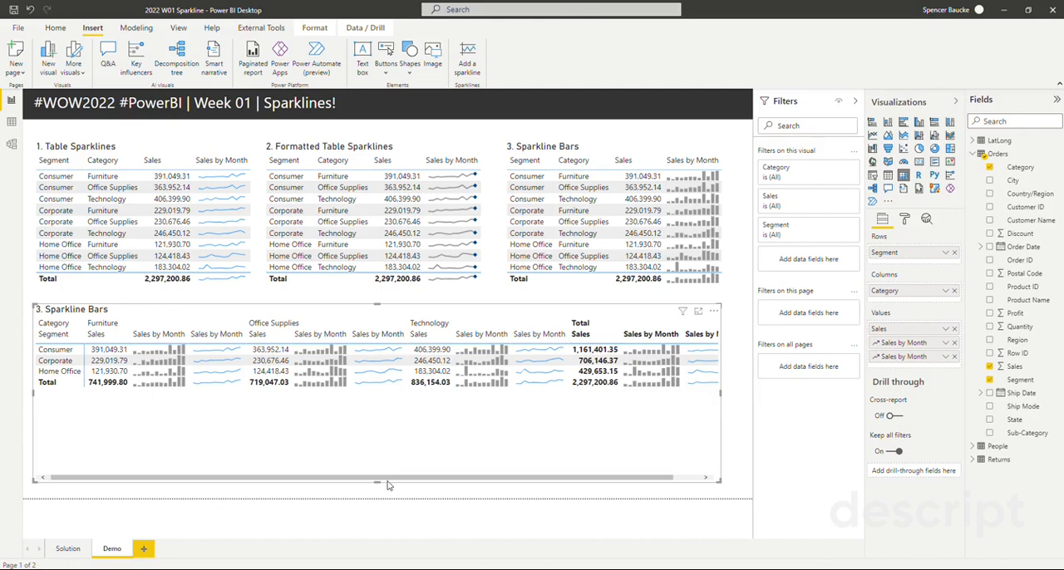
- Widen the matrix slightly and turn off its column subtotals
left_click_drag(432, 478, 521, 497)
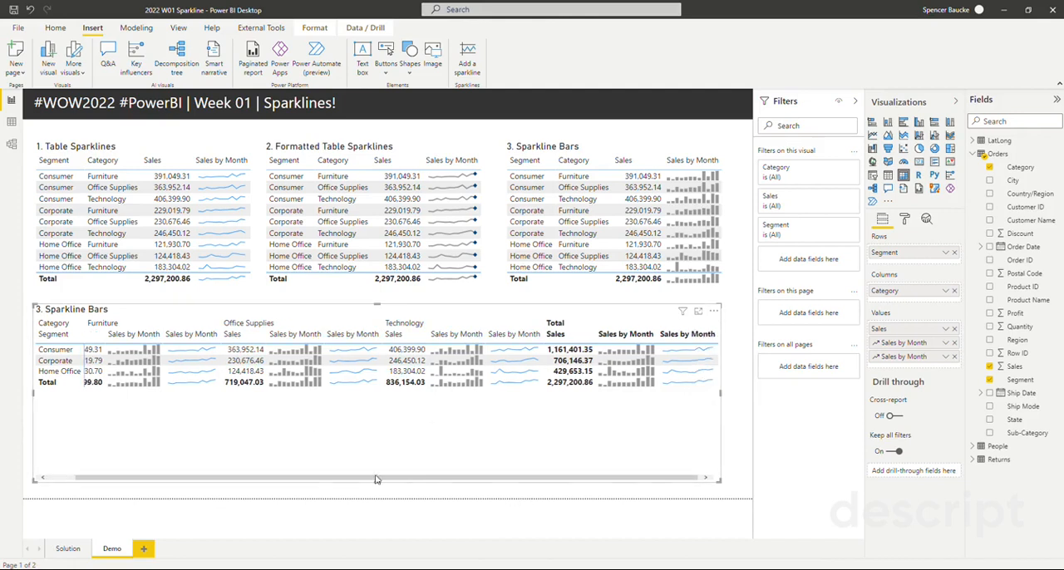
left_click_drag(376, 480, 350, 478)
left_click_drag(720, 393, 743, 394)
left_click(904, 220)
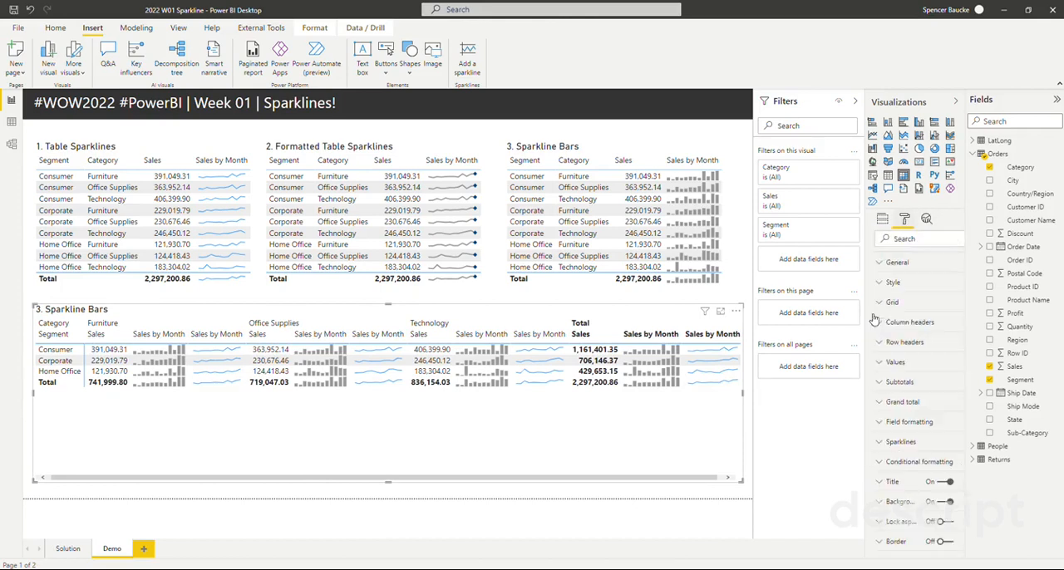
left_click(893, 383)
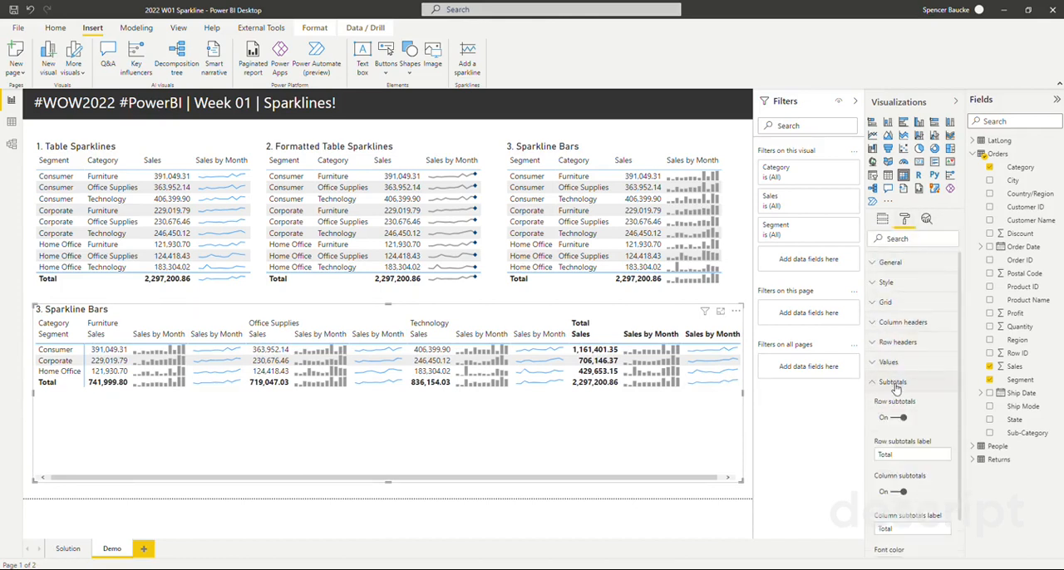
left_click(900, 492)
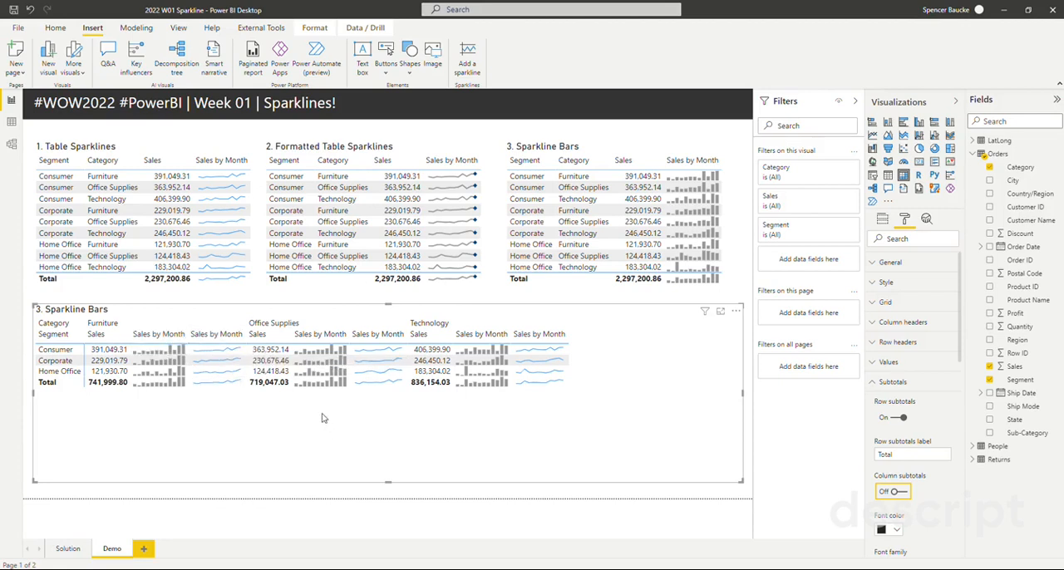
left_click(884, 383)
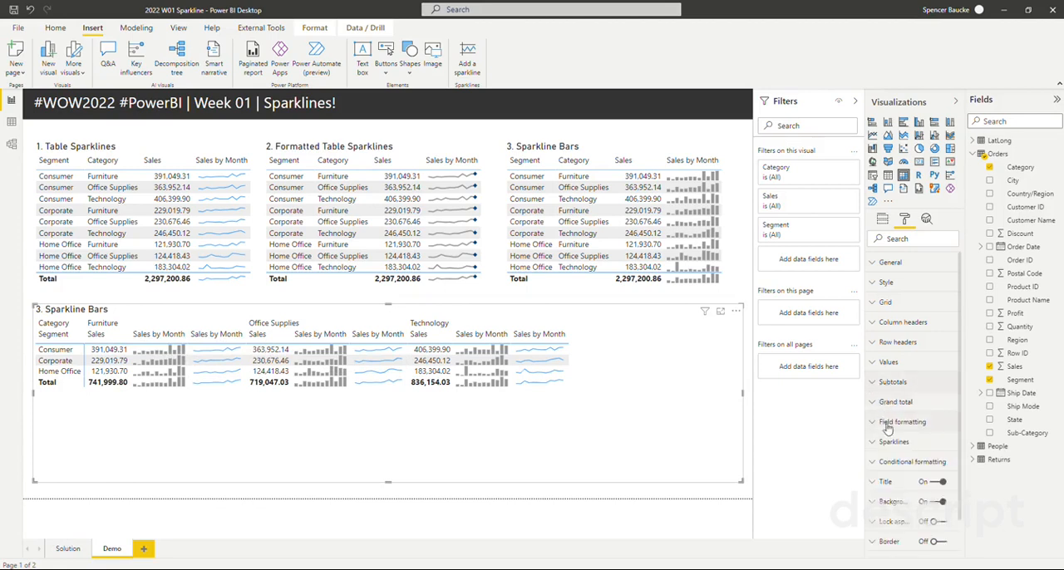
- Set the matrix's line sparkline data color to gray and its stroke width to 2
left_click(889, 441)
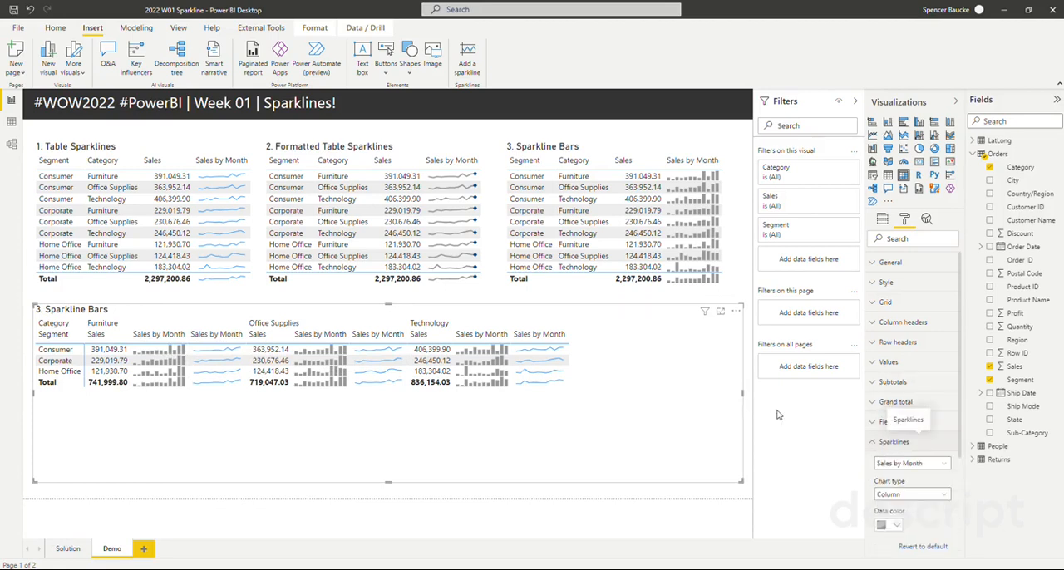
scroll(956, 432, "down", 3)
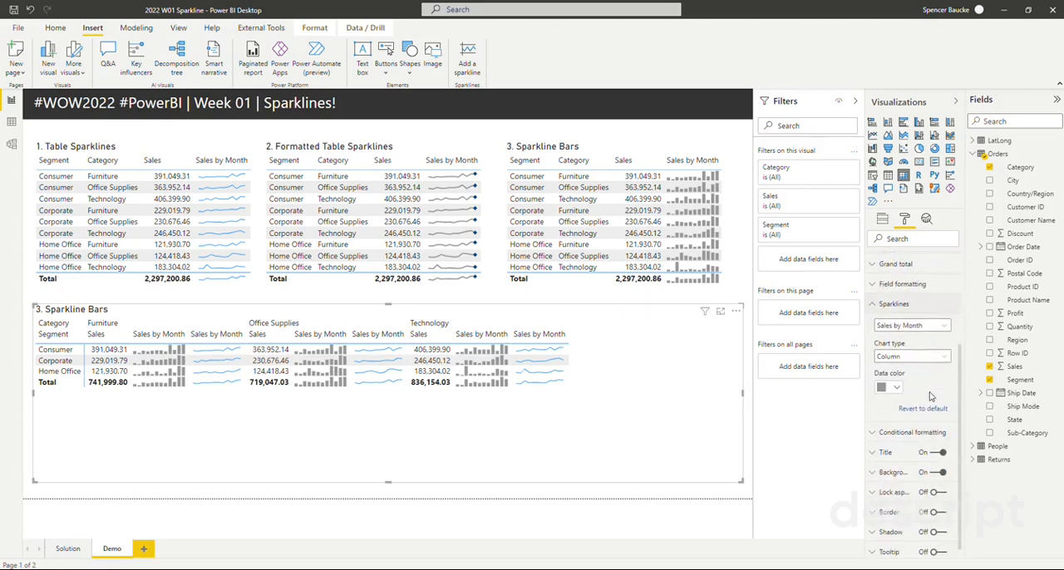
left_click(911, 326)
left_click(909, 350)
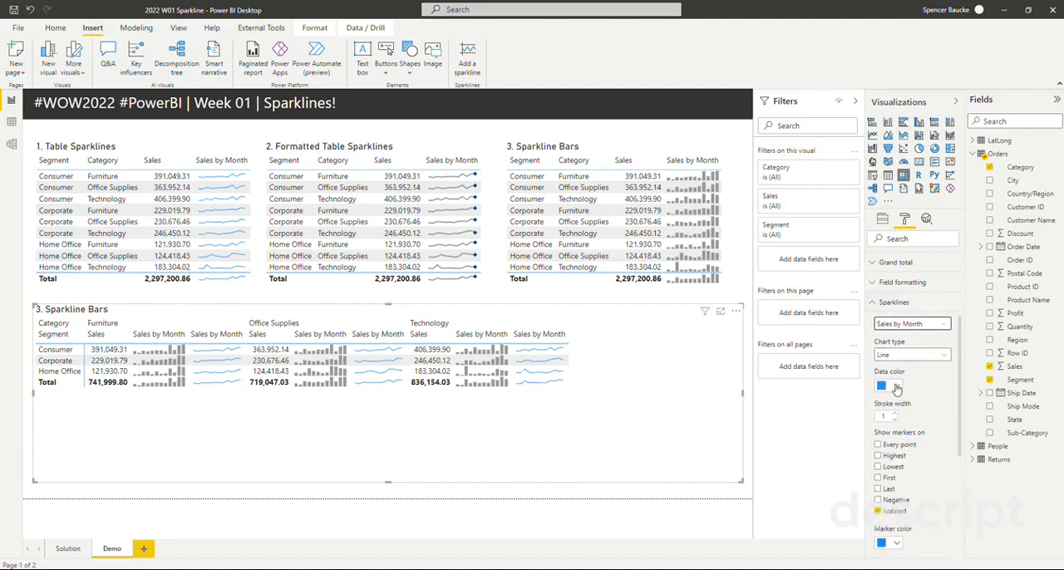
left_click(896, 386)
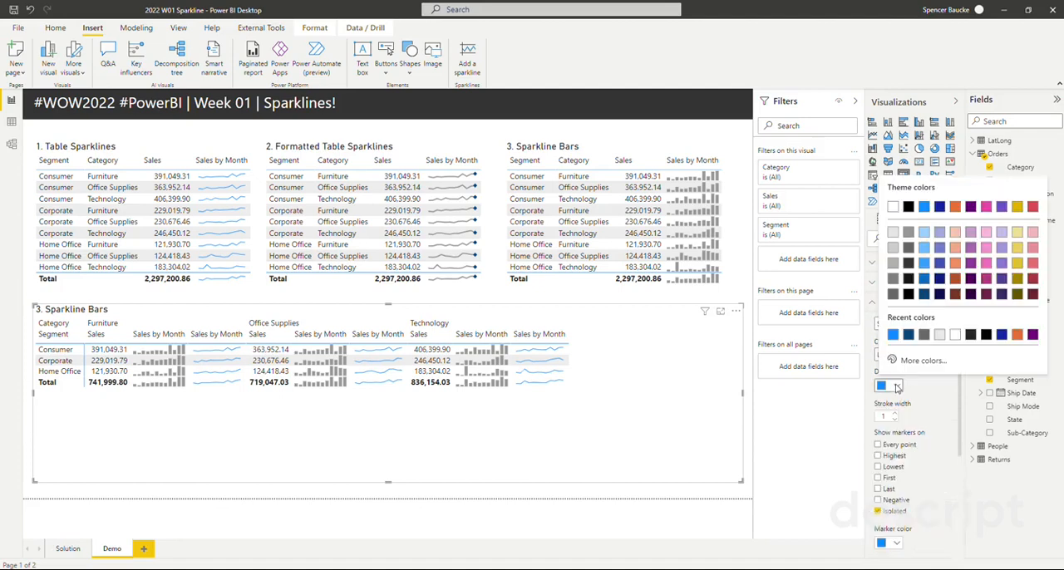
left_click(896, 263)
left_click(895, 413)
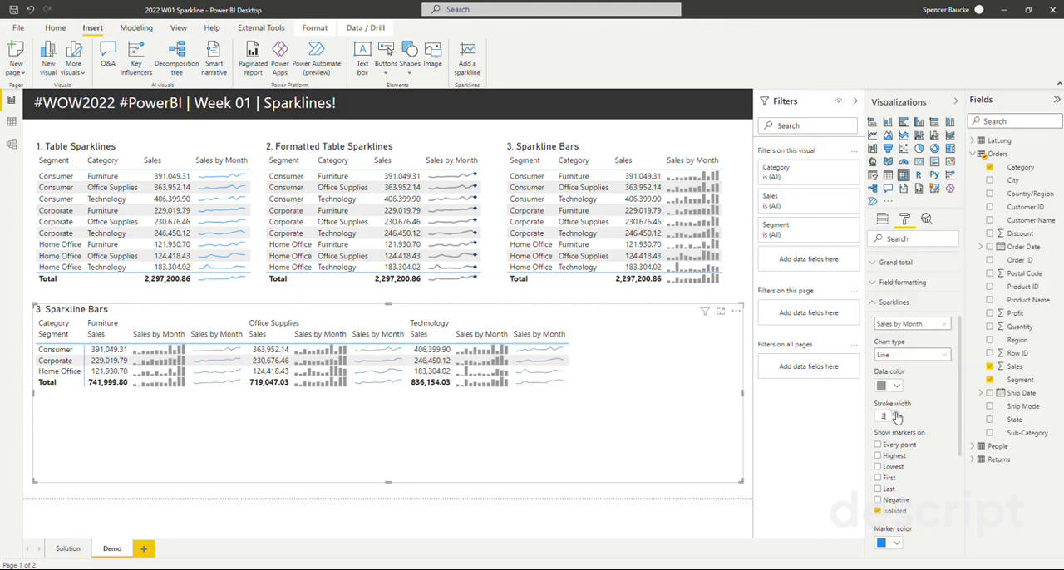
- Show the line sparkline's markers only on the Last point and color them dark blue
left_click(879, 490)
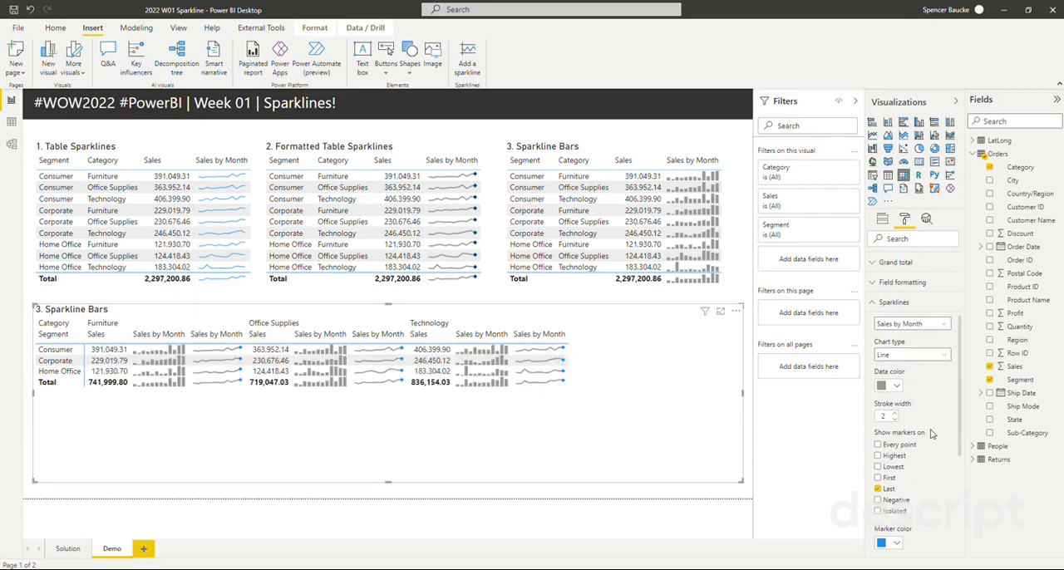
scroll(914, 416, "down", 2)
left_click(896, 451)
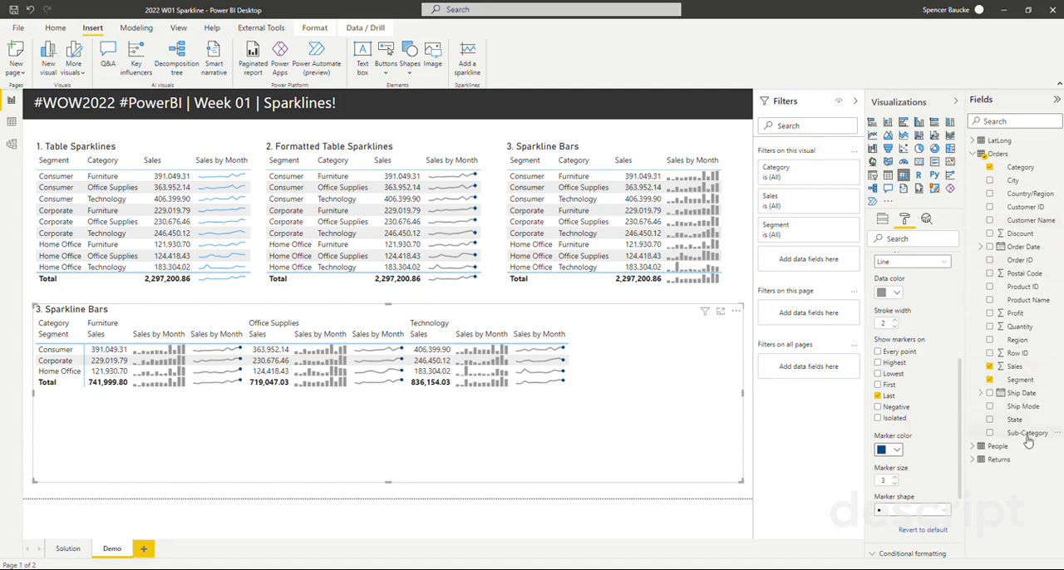
- Rearrange the matrix with Category and Sub-Category as rows and Segment as columns, and expand the Furniture row
left_click(880, 220)
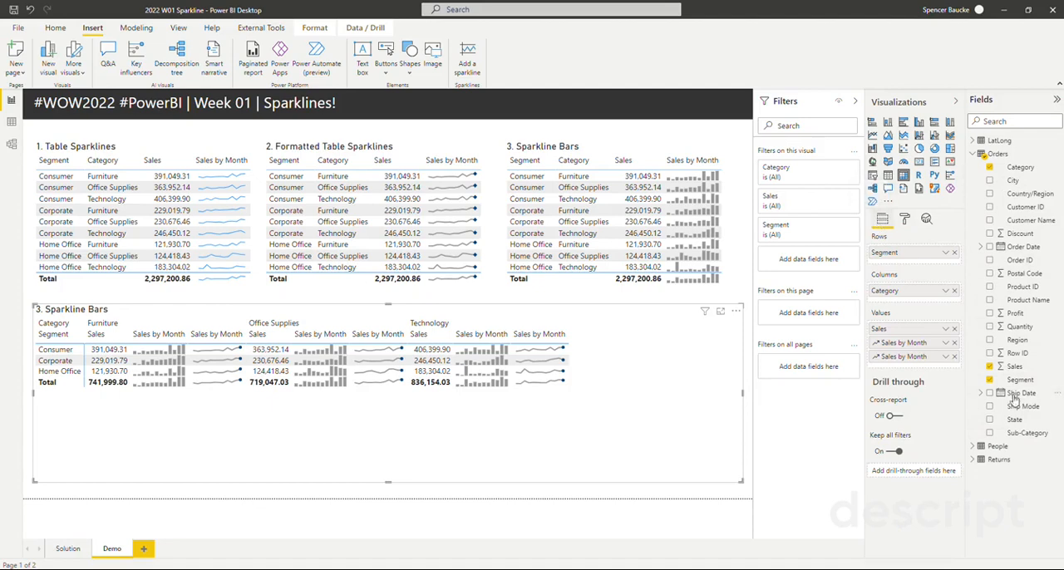
mouse_move(909, 295)
left_mouse_down()
mouse_move(920, 264)
mouse_move(912, 320)
mouse_move(909, 306)
left_mouse_up()
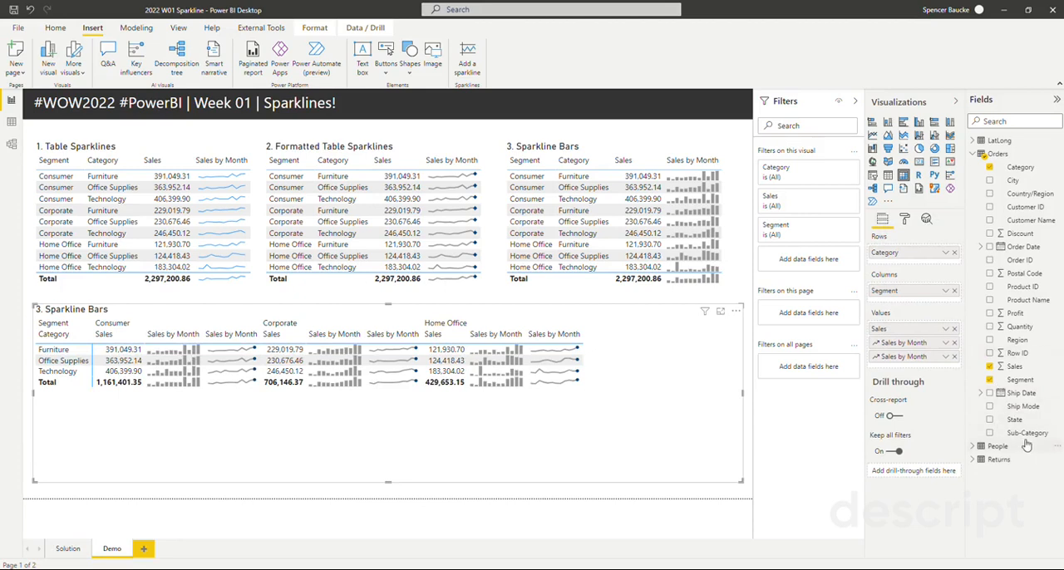
left_click_drag(1022, 436, 945, 264)
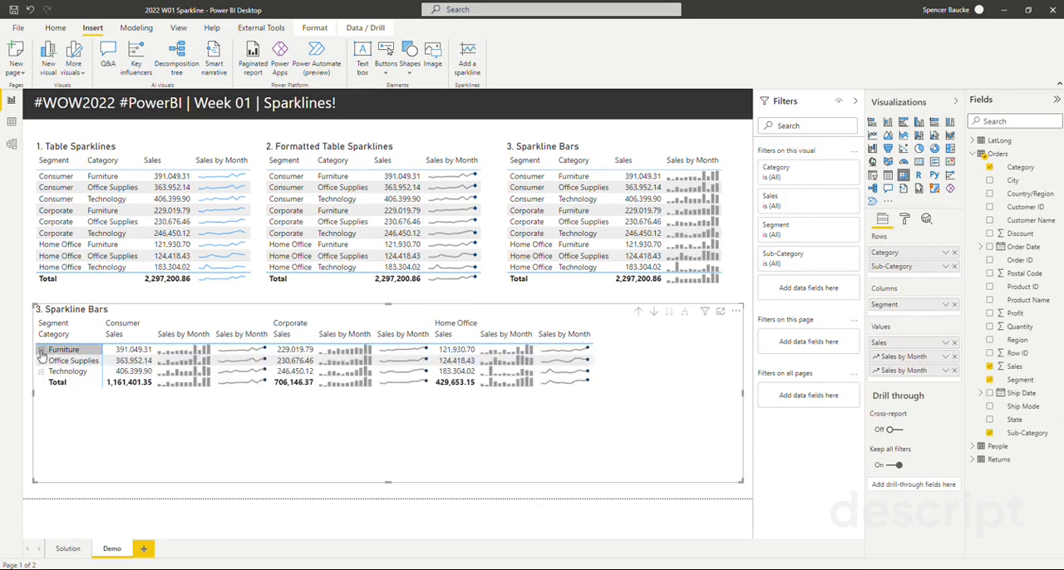
left_click(40, 351)
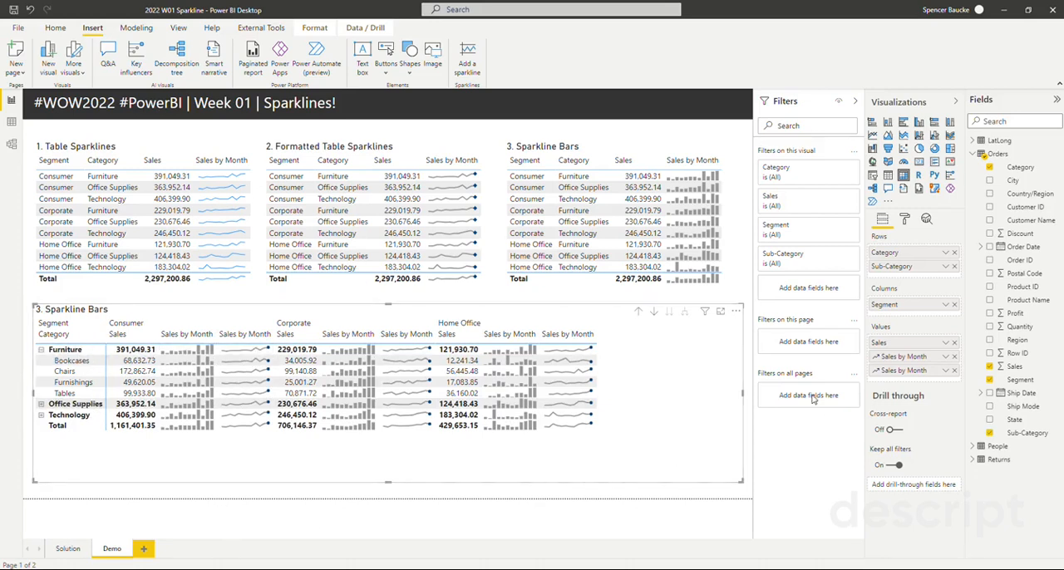
- Apply the Sparse style to the matrix
left_click(902, 219)
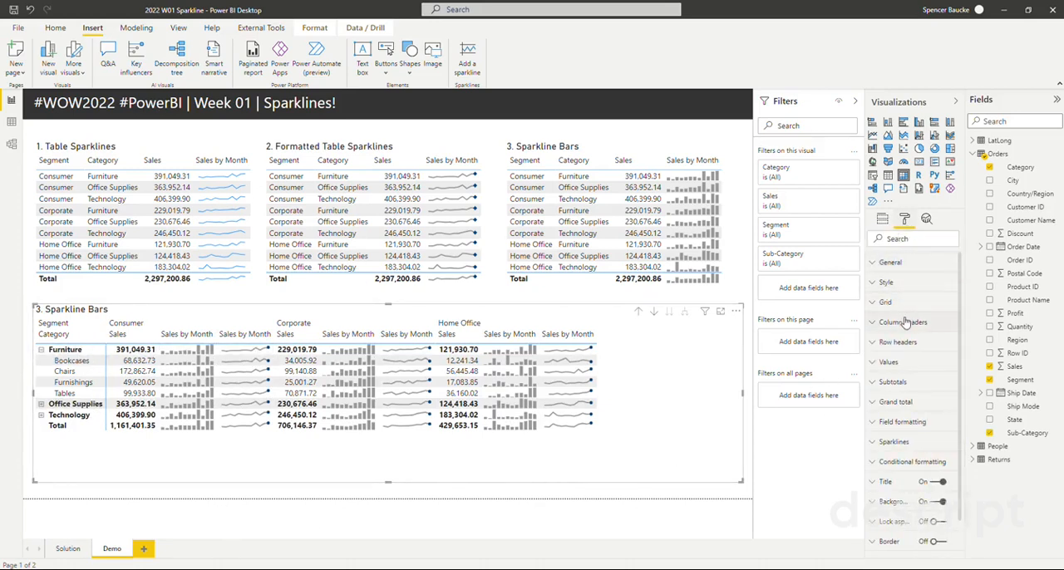
left_click(886, 282)
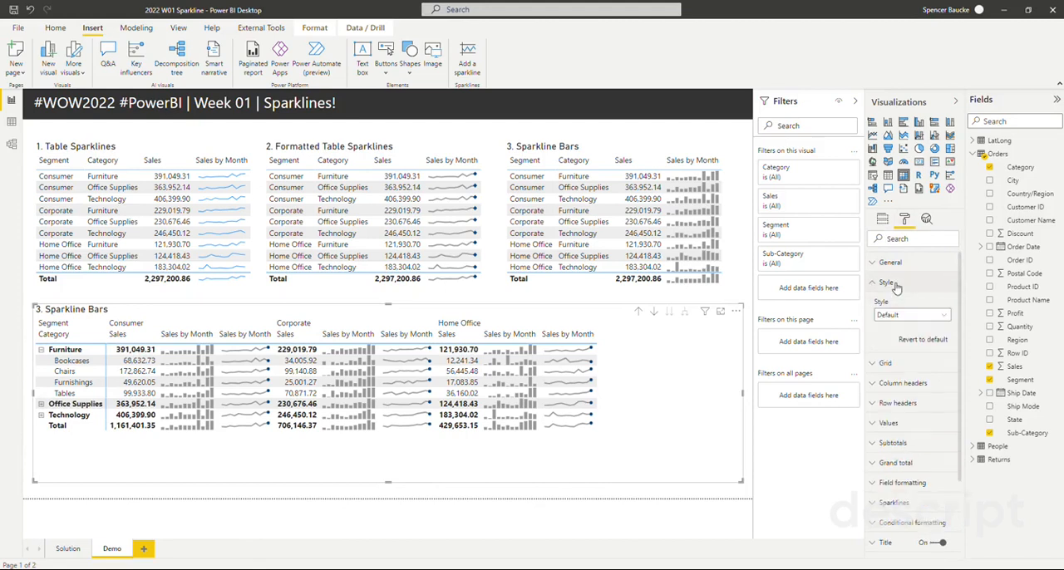
left_click(900, 315)
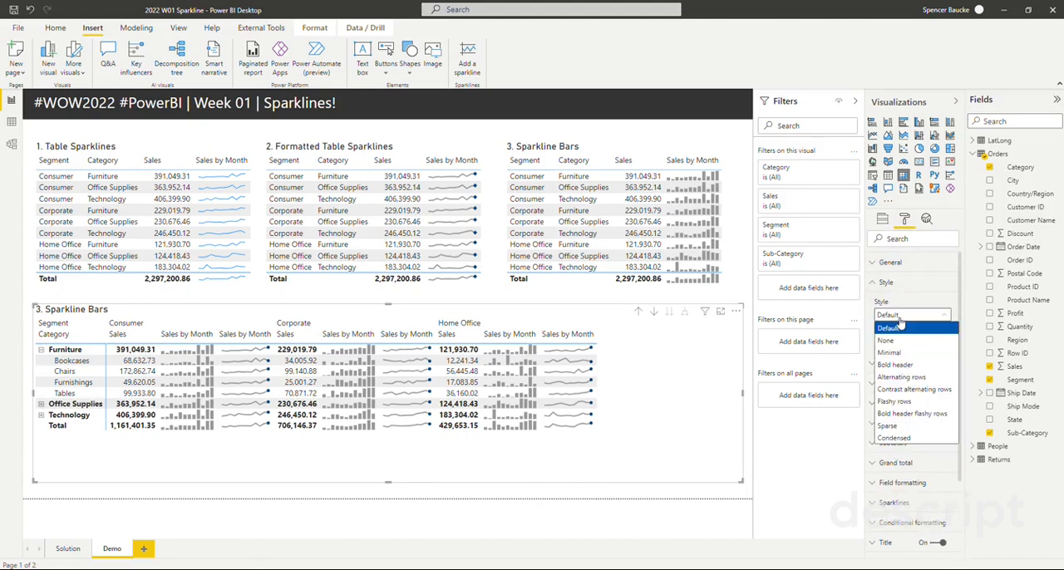
left_click(890, 426)
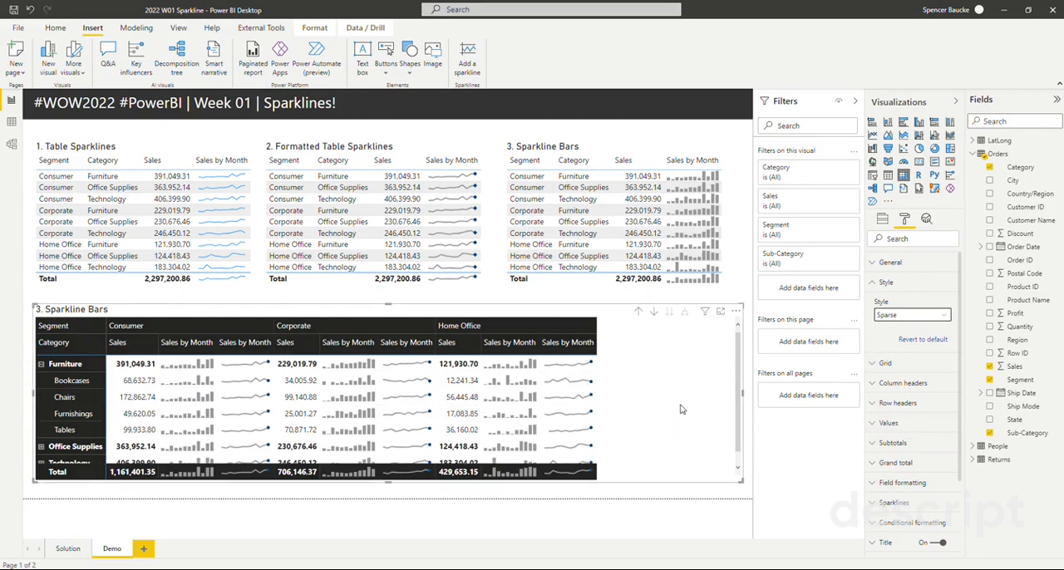
- Change the matrix visual's title text to "4. Sparklines in Matrix" and deselect the visual
left_click(884, 284)
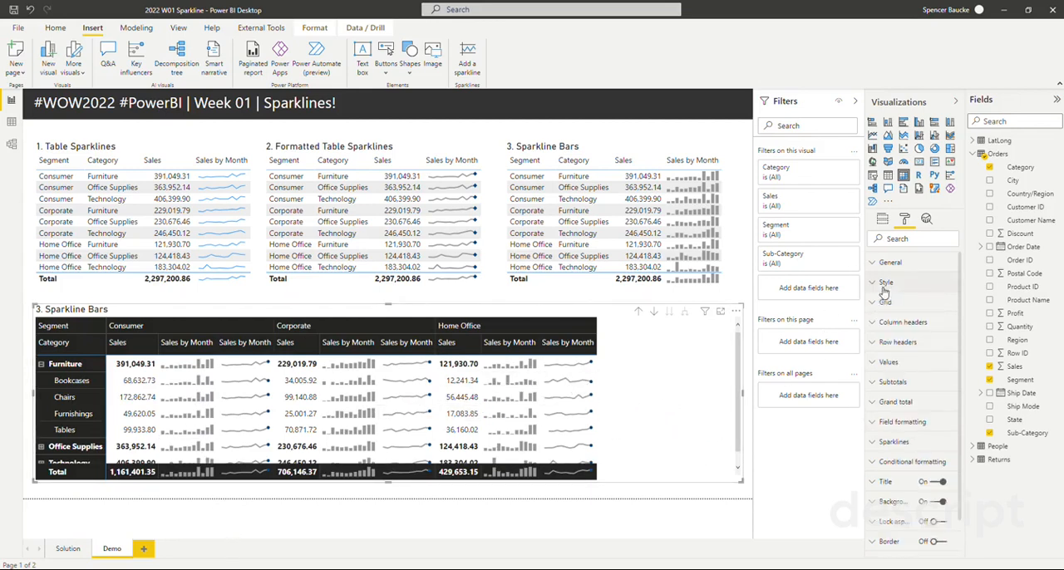
left_click(886, 483)
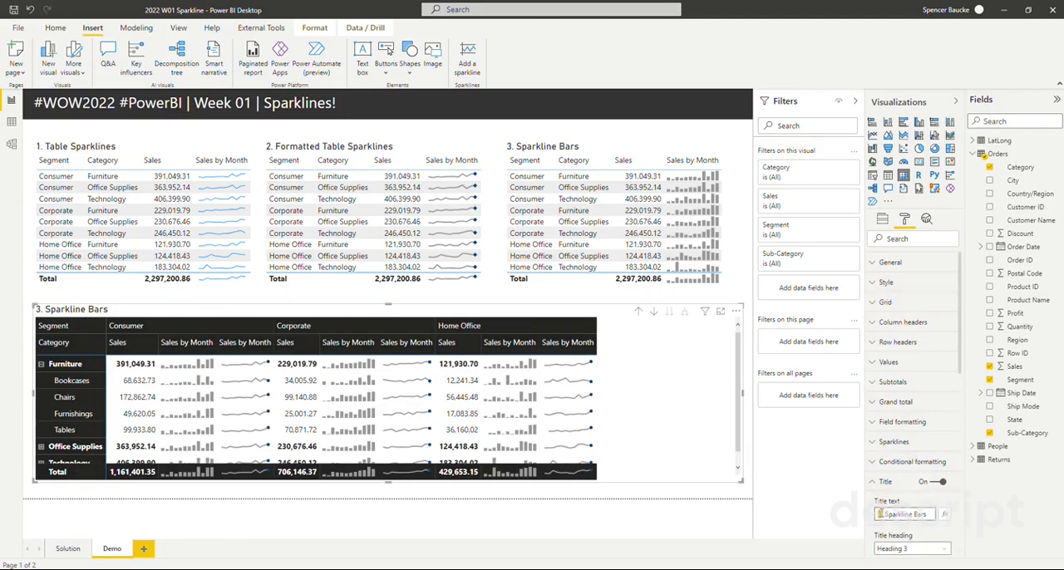
left_click_drag(885, 514, 949, 521)
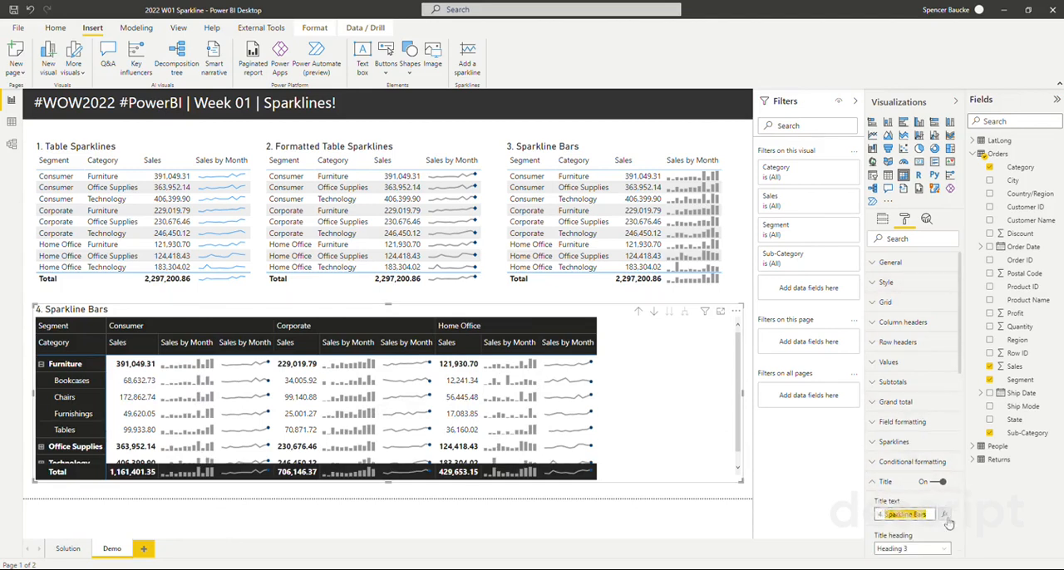
type("Spark")
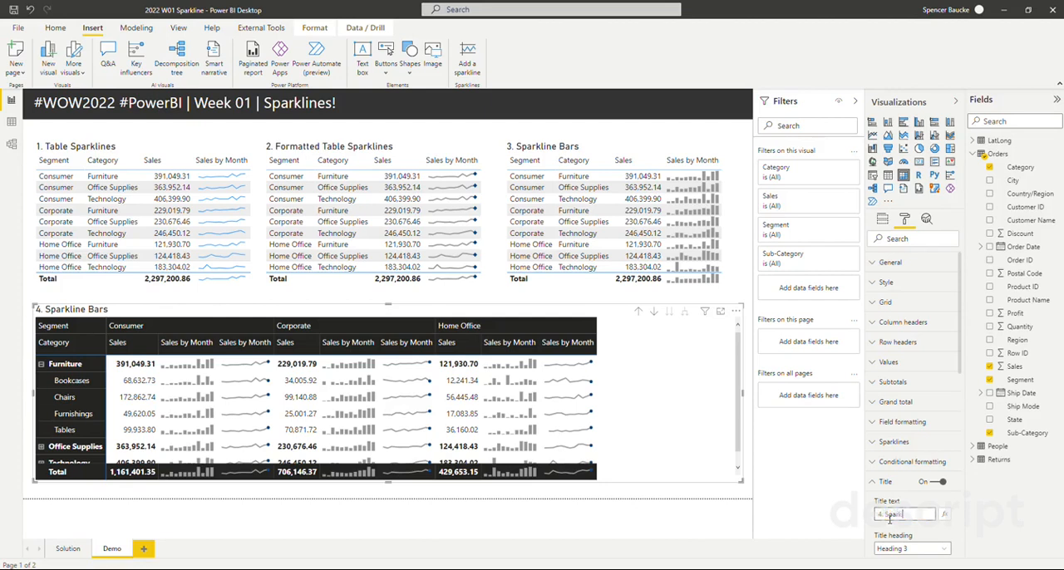
type("lines in Matrix")
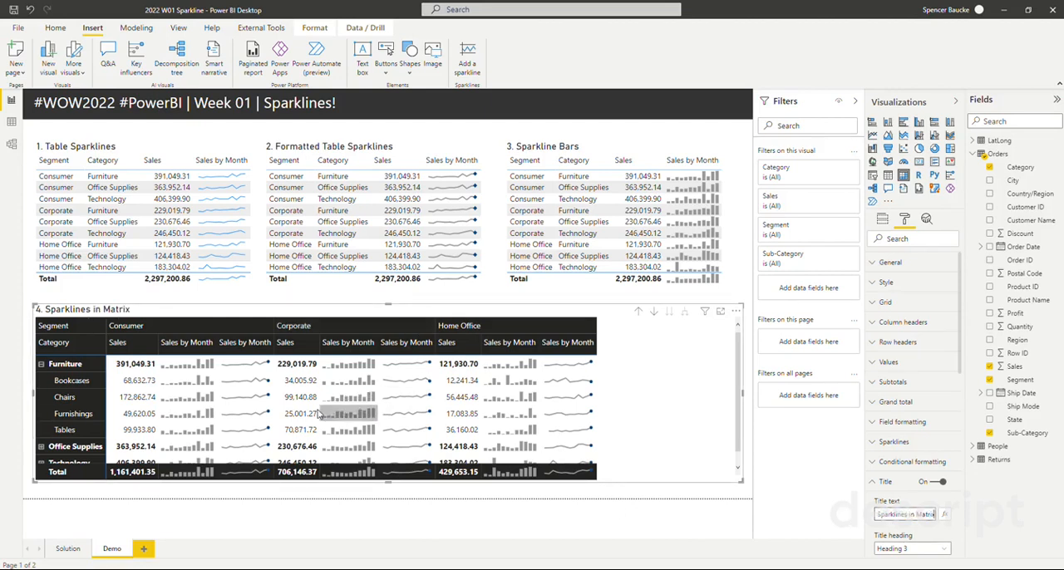
left_click(280, 521)
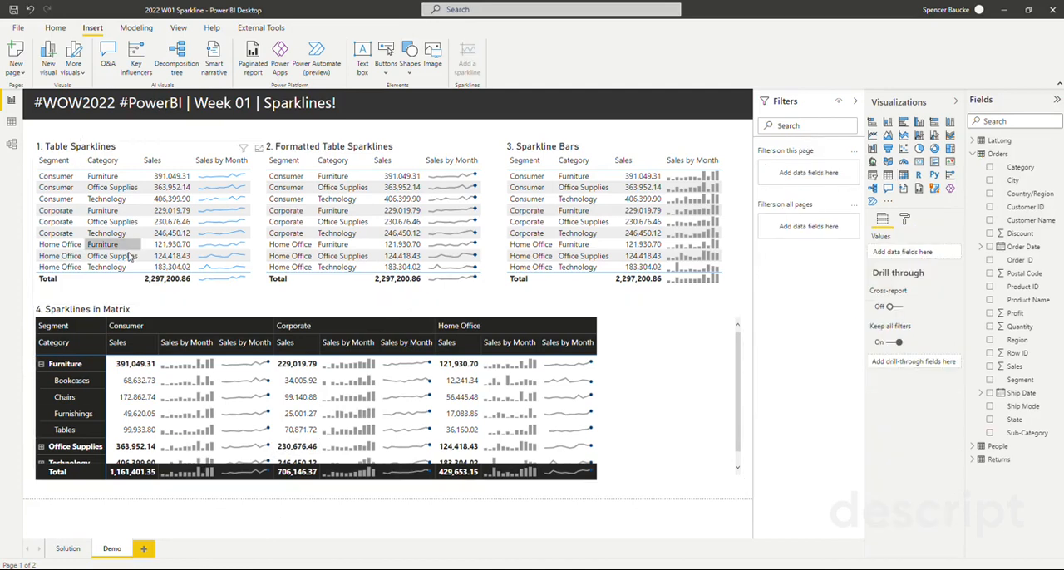